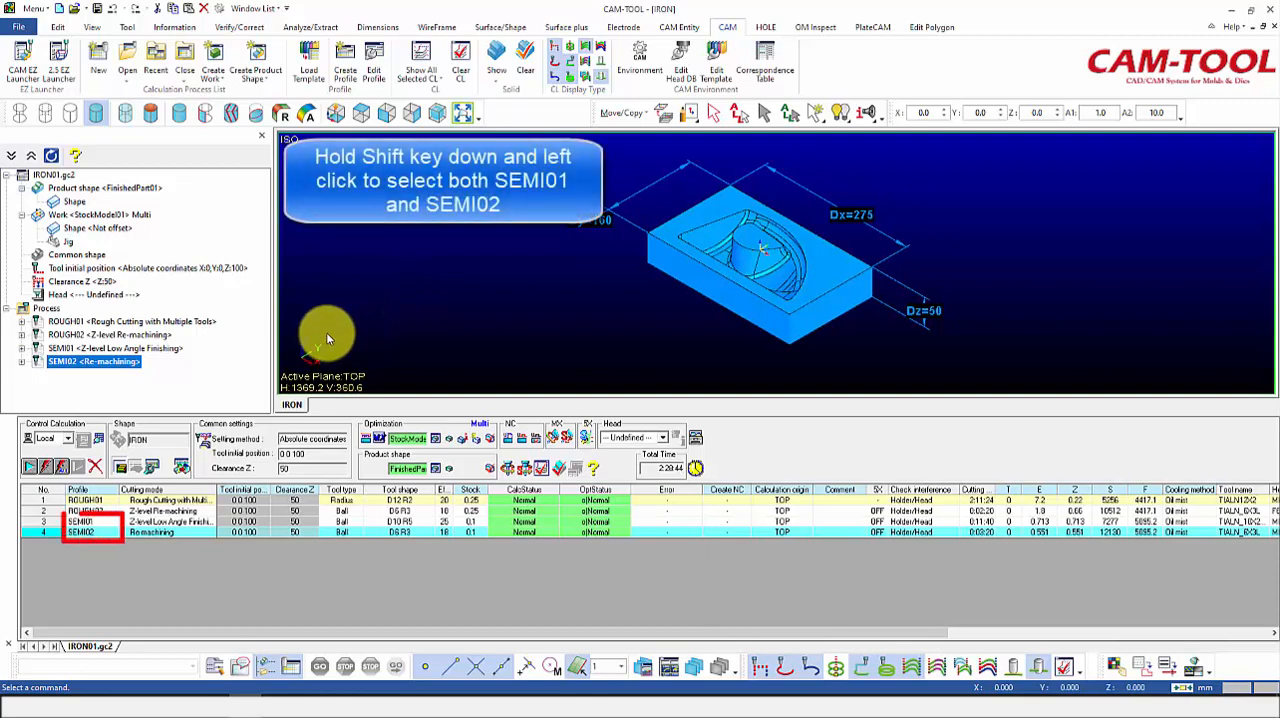
# Step: Copy the SEMI01 and SEMI02 processes together, adding FINISH to the top of their names
pyautogui.keyDown('shift'); pyautogui.click(90, 522); pyautogui.keyUp('shift')
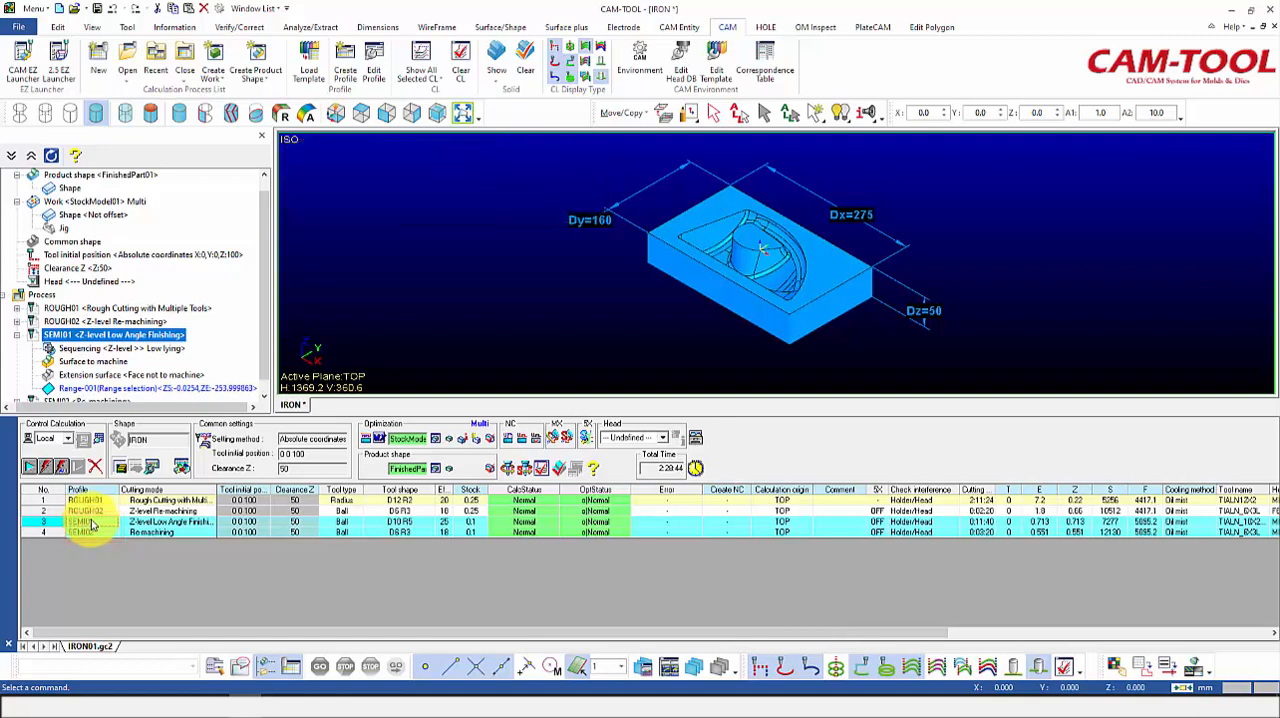
pyautogui.rightClick(90, 522)
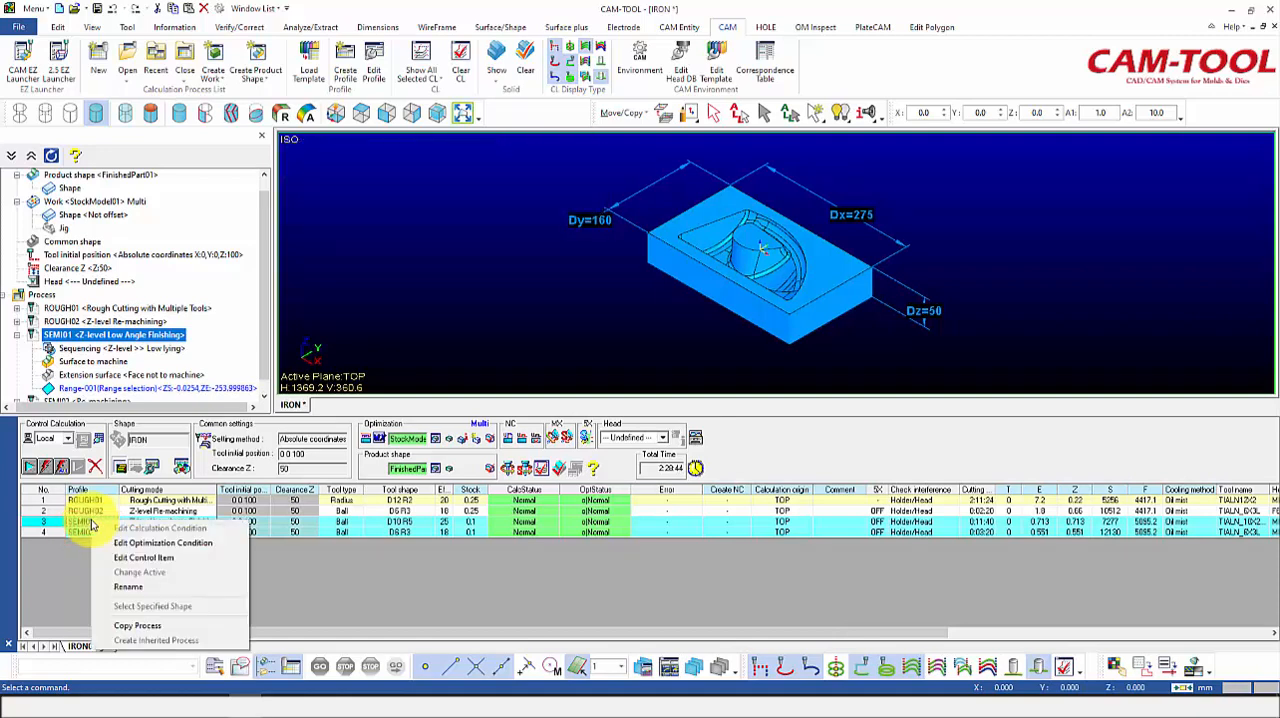
pyautogui.click(130, 626)
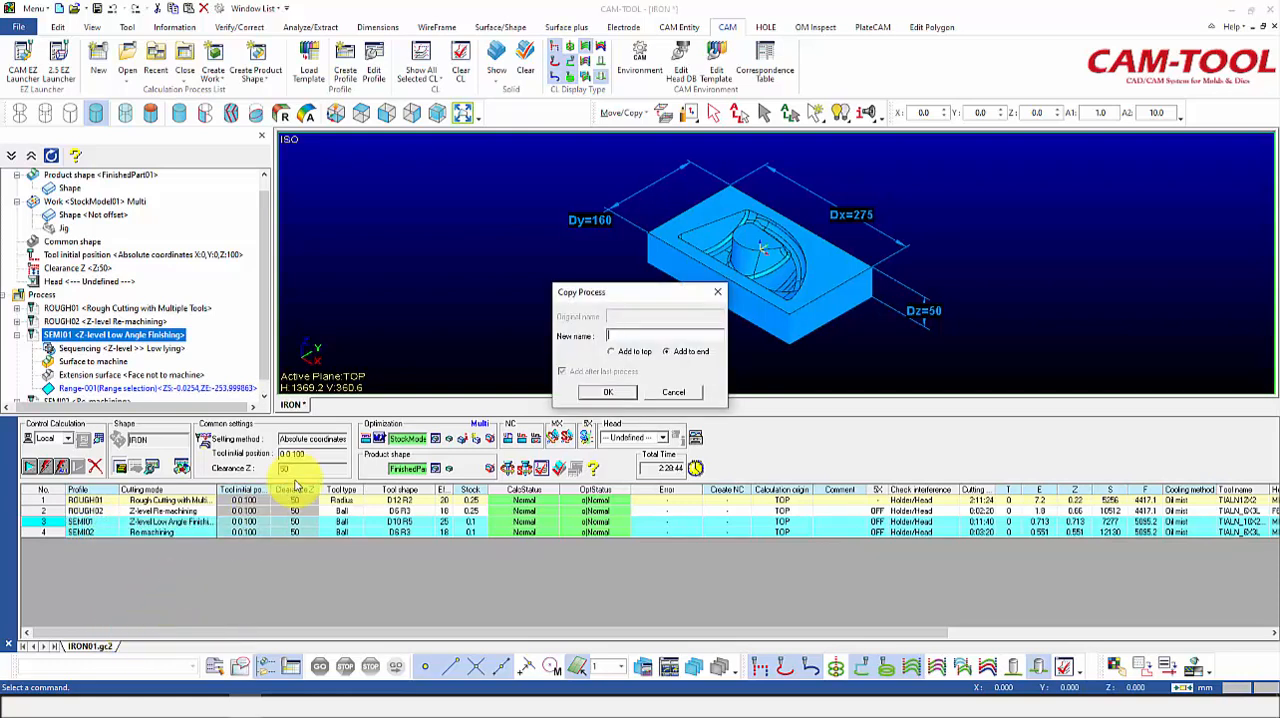
pyautogui.click(606, 340)
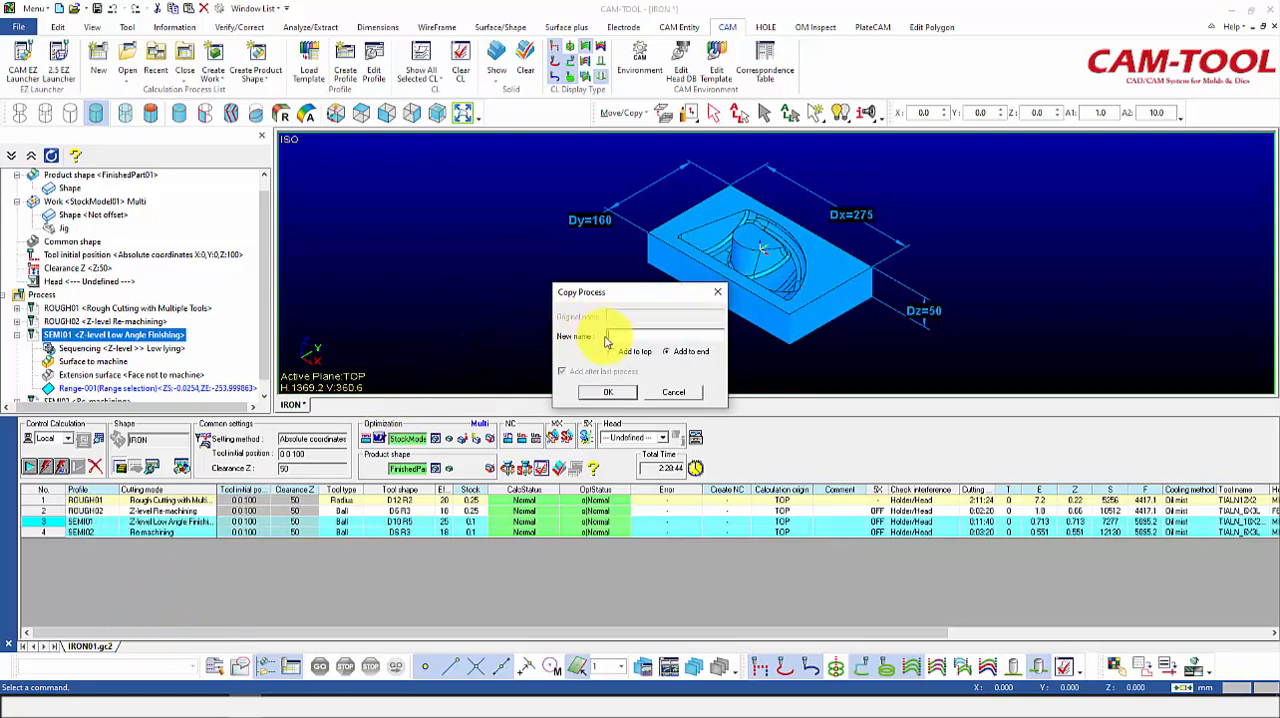
pyautogui.write('FINISH')
pyautogui.click(616, 353)
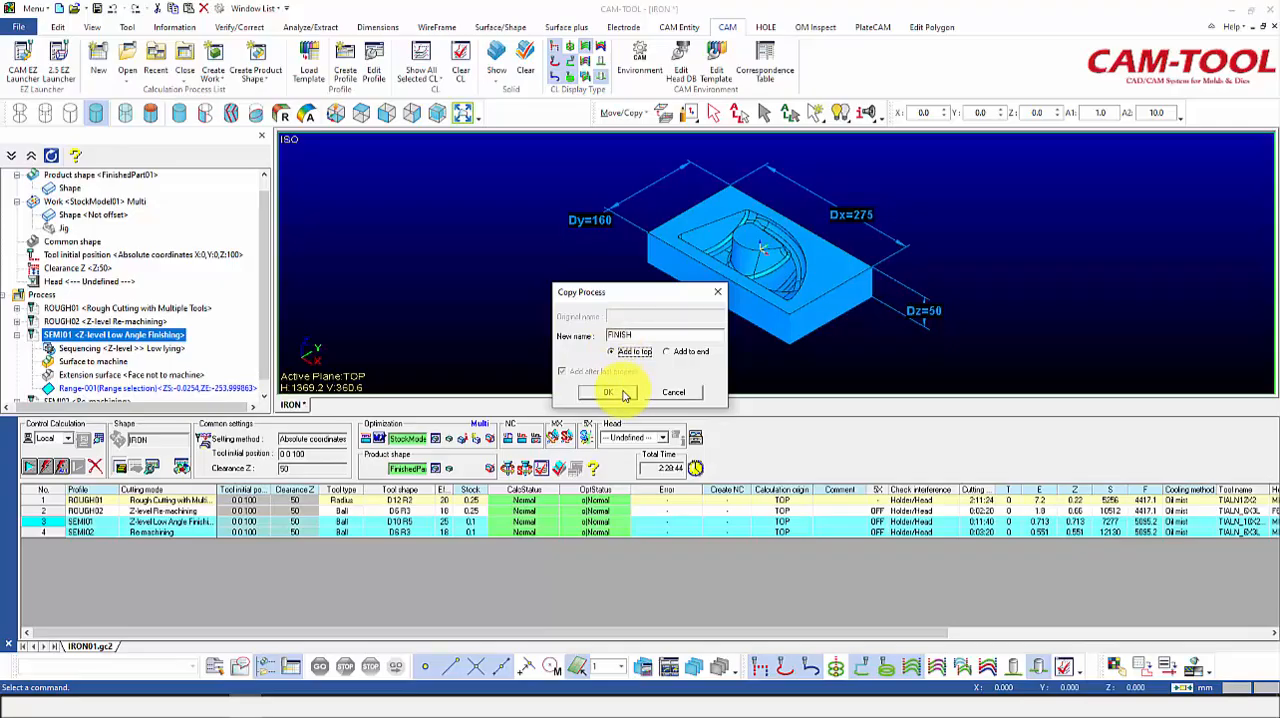
pyautogui.click(622, 392)
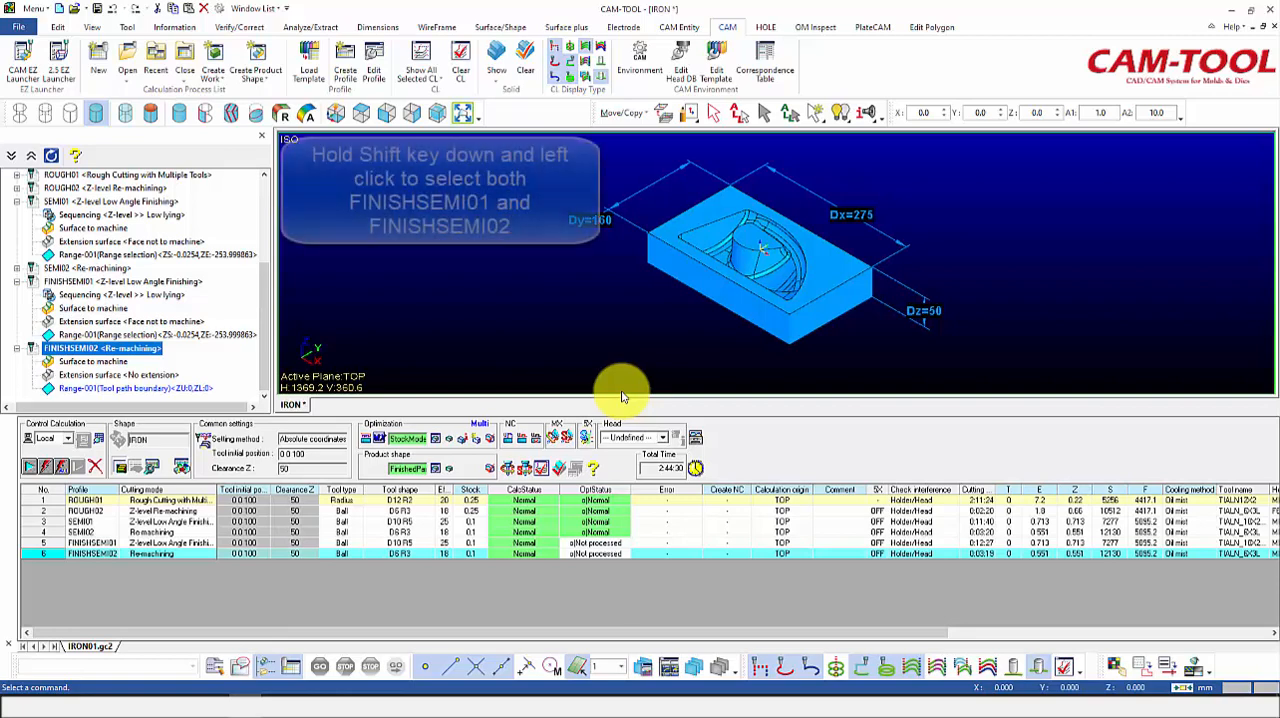
# Step: Set the stock of both FINISHSEMI01 and FINISHSEMI02 to 0
pyautogui.keyDown('shift'); pyautogui.click(474, 544); pyautogui.keyUp('shift')
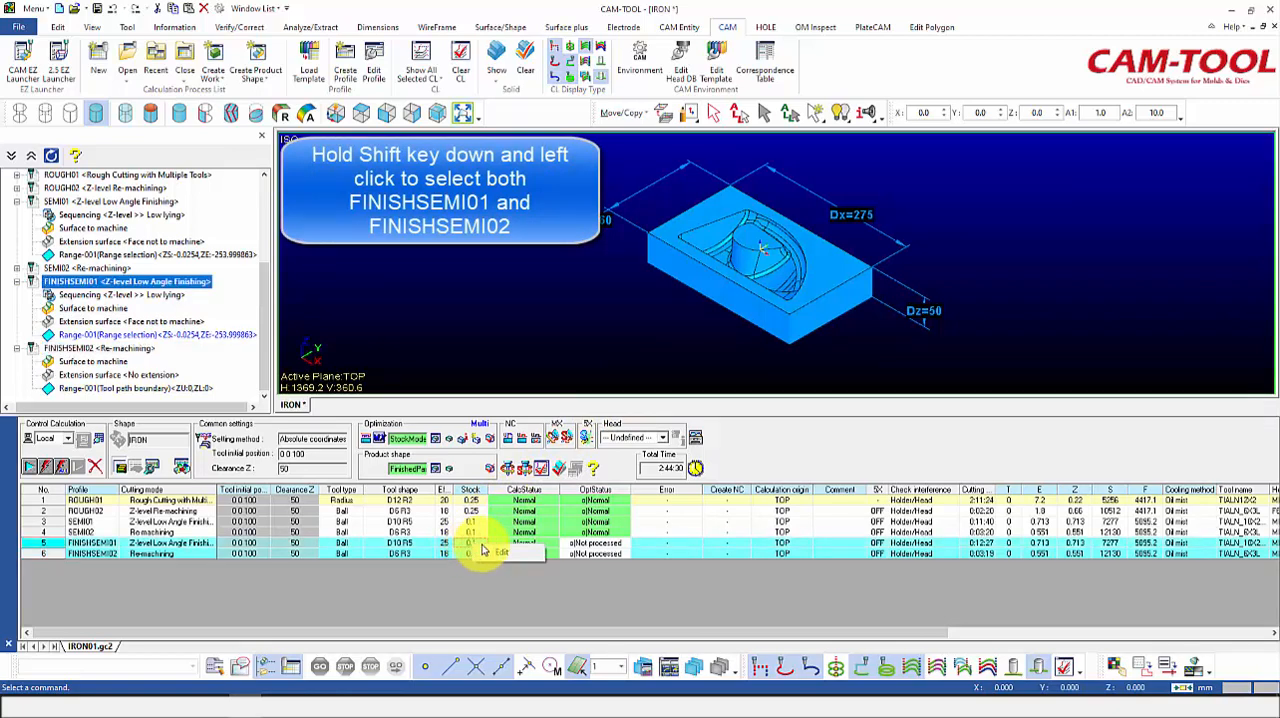
pyautogui.click(500, 553)
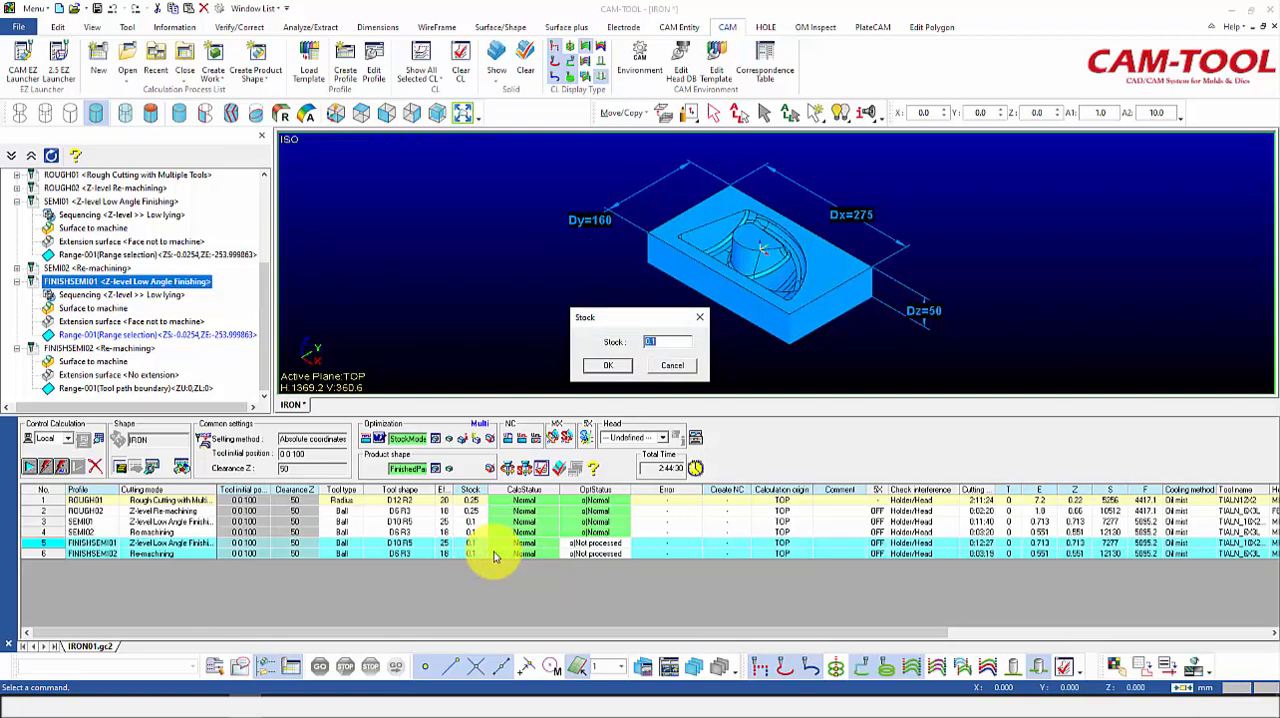
pyautogui.write('0')
pyautogui.click(605, 366)
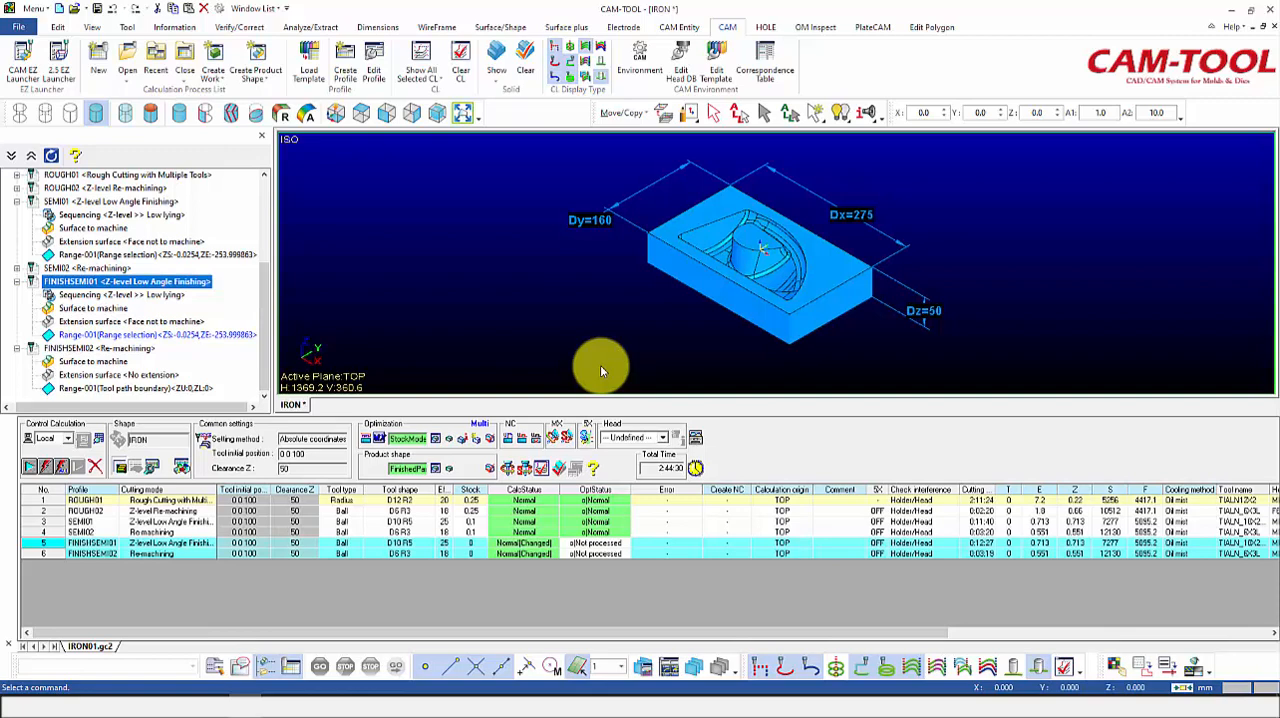
# Step: Give FINISHSEMI01 the STEEL_25_TO_35_HRC FINISH (COARSE) cutting condition with a protruding length of 50, and set its low lying area cutting type to Scanning line
pyautogui.rightClick(193, 284)
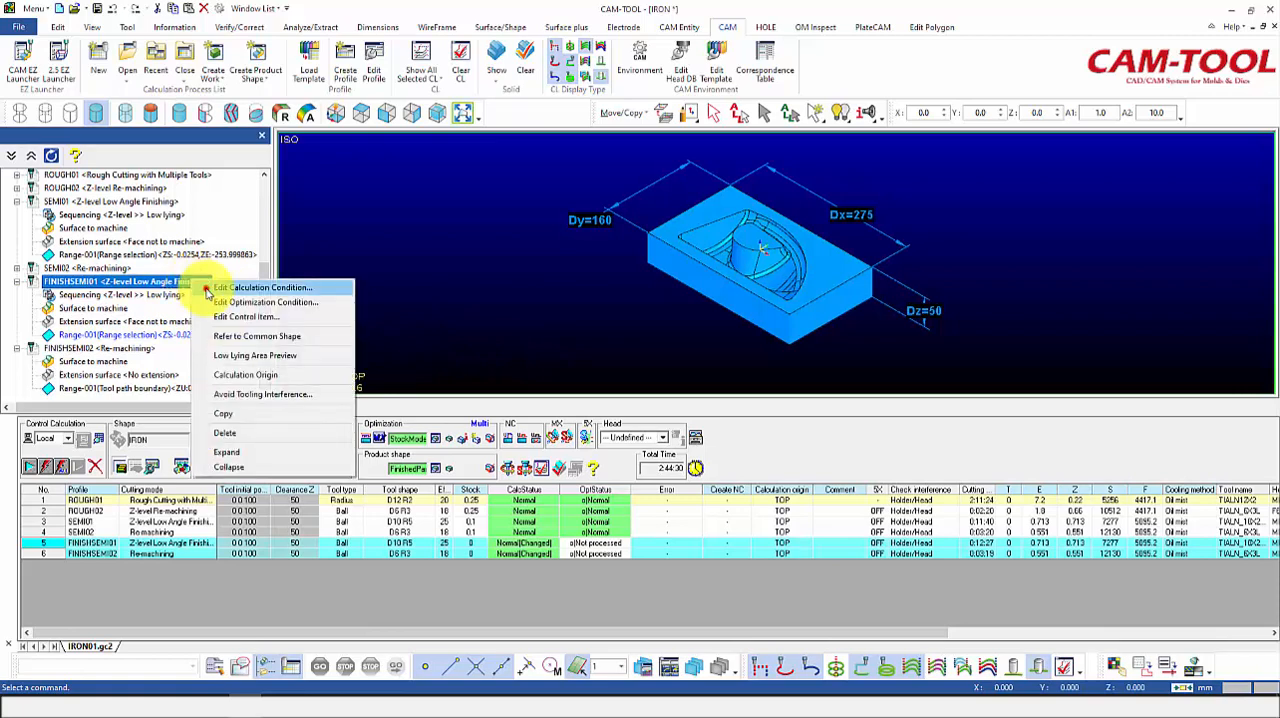
pyautogui.click(207, 289)
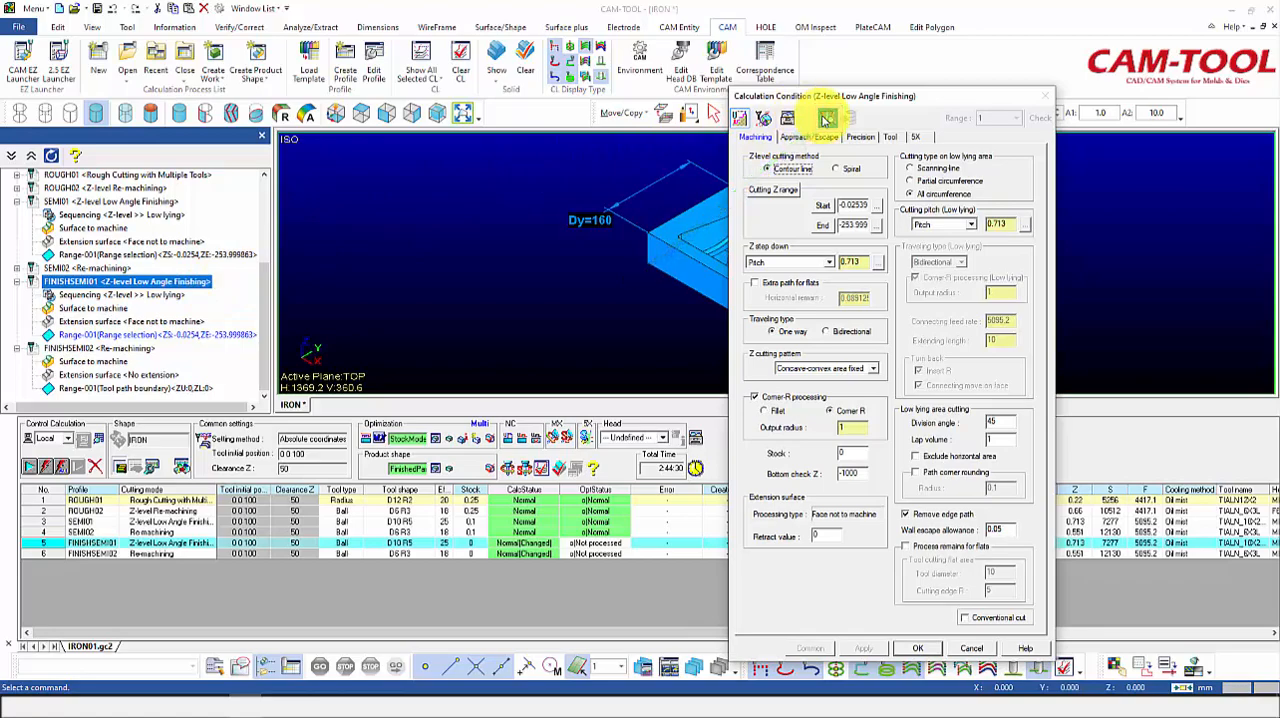
pyautogui.click(827, 119)
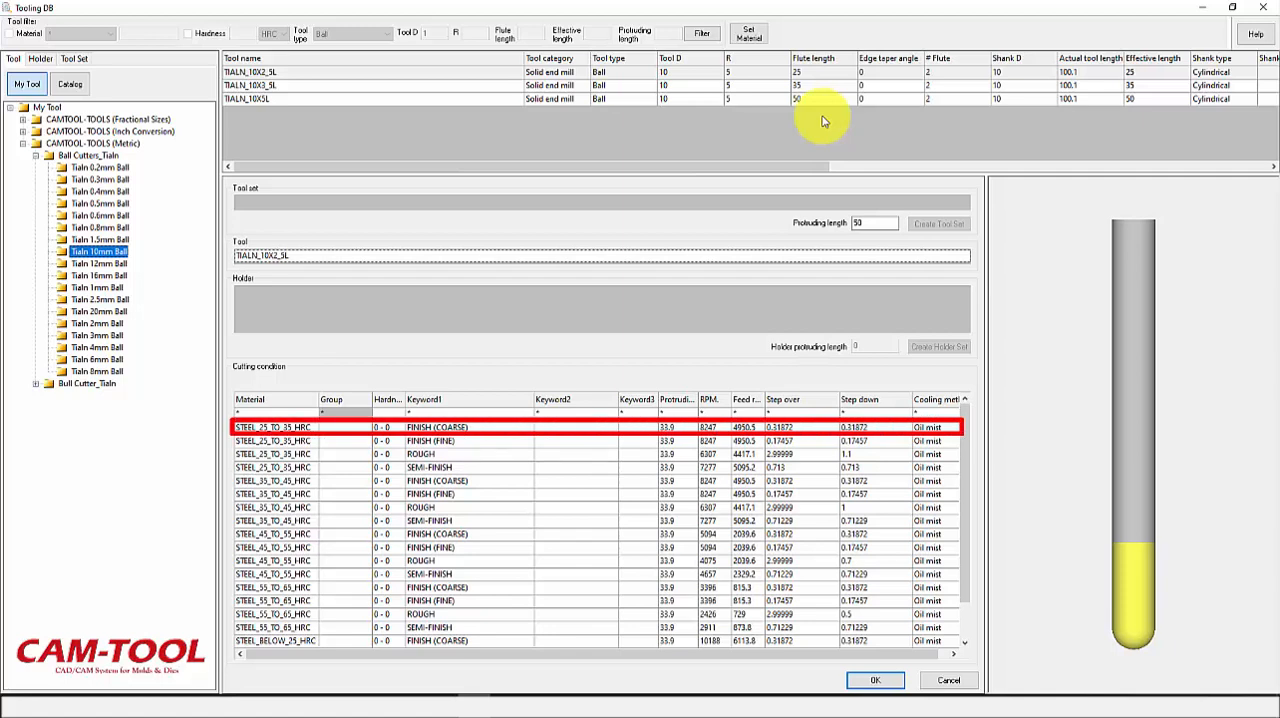
pyautogui.click(474, 428)
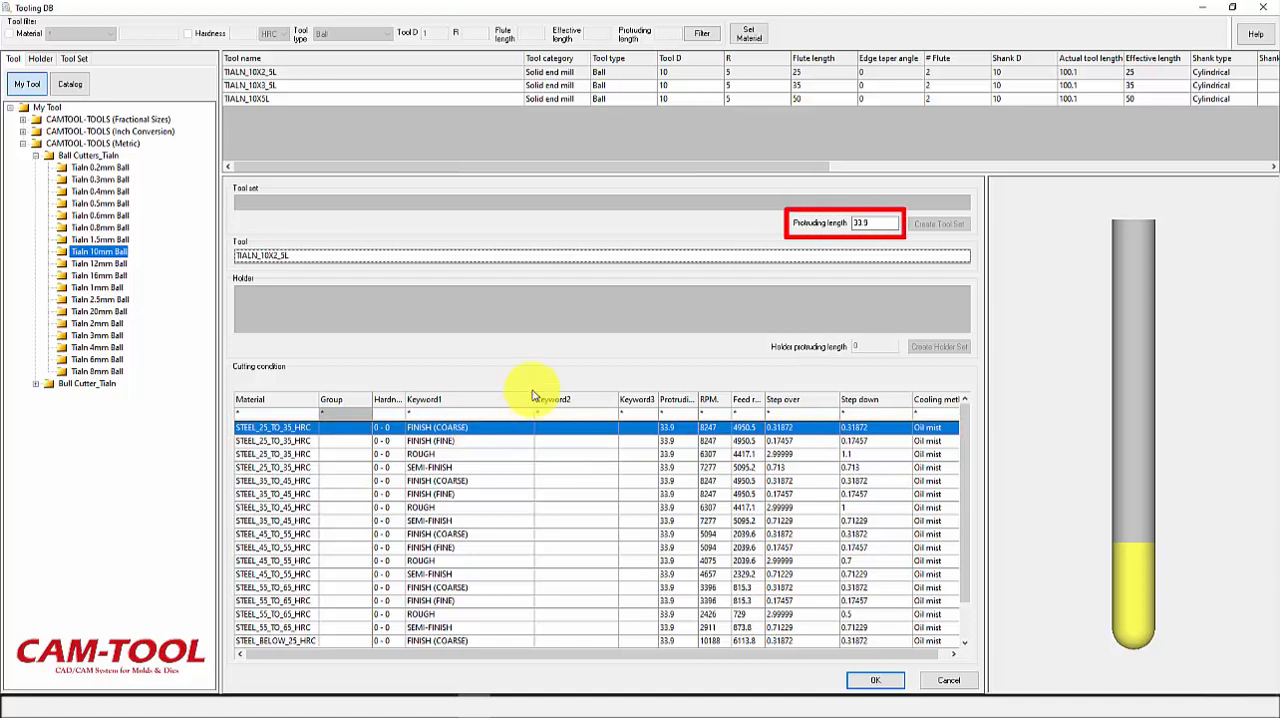
pyautogui.moveTo(870, 224); pyautogui.dragTo(850, 230)
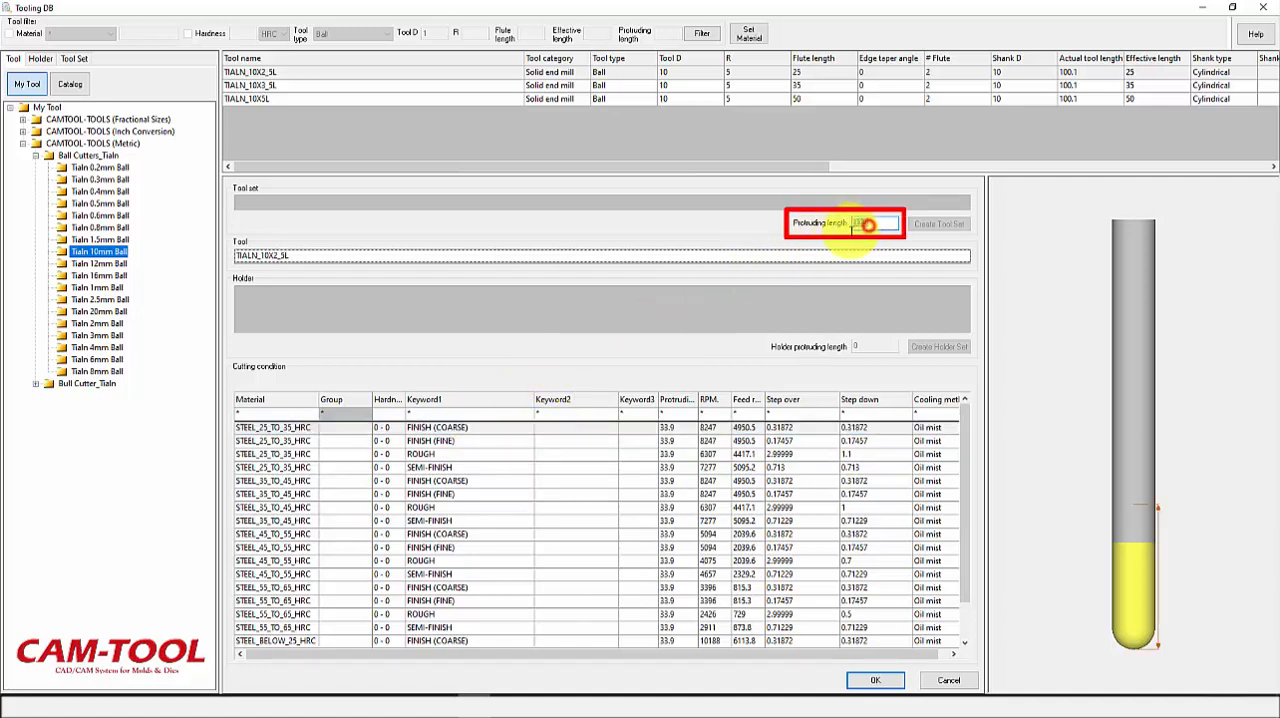
pyautogui.write('50')
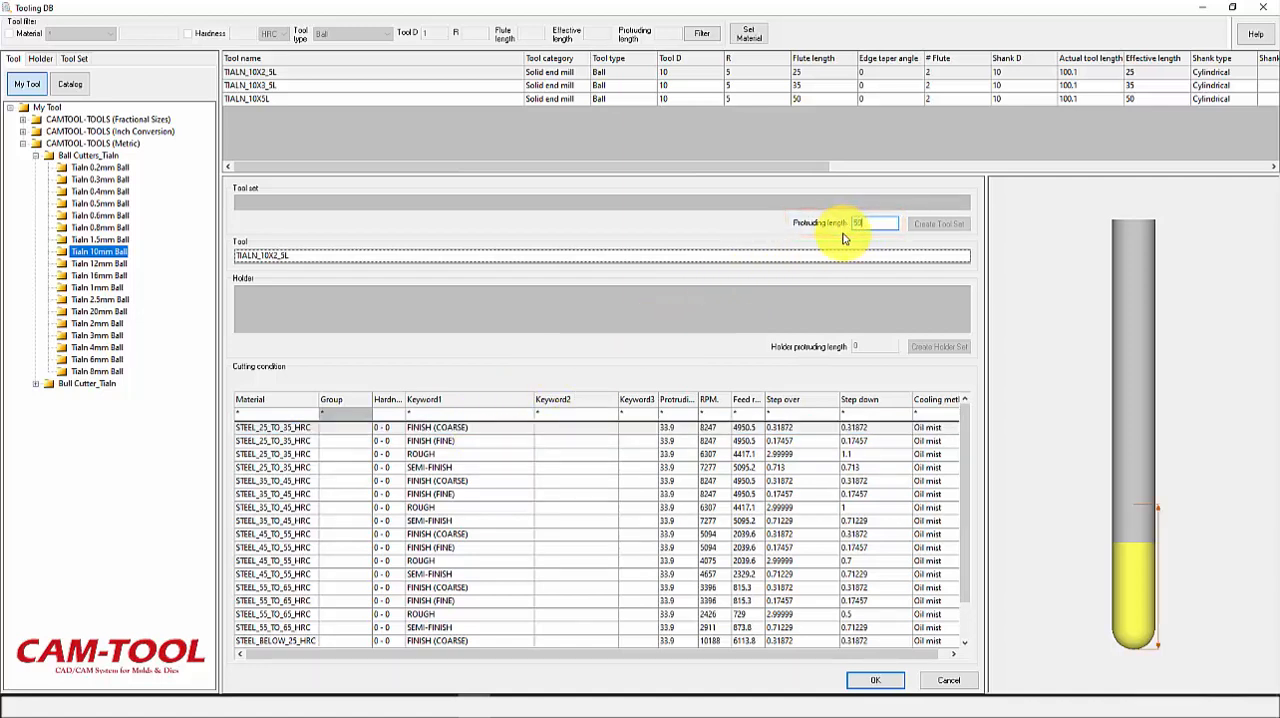
pyautogui.press('Return')
pyautogui.click(890, 684)
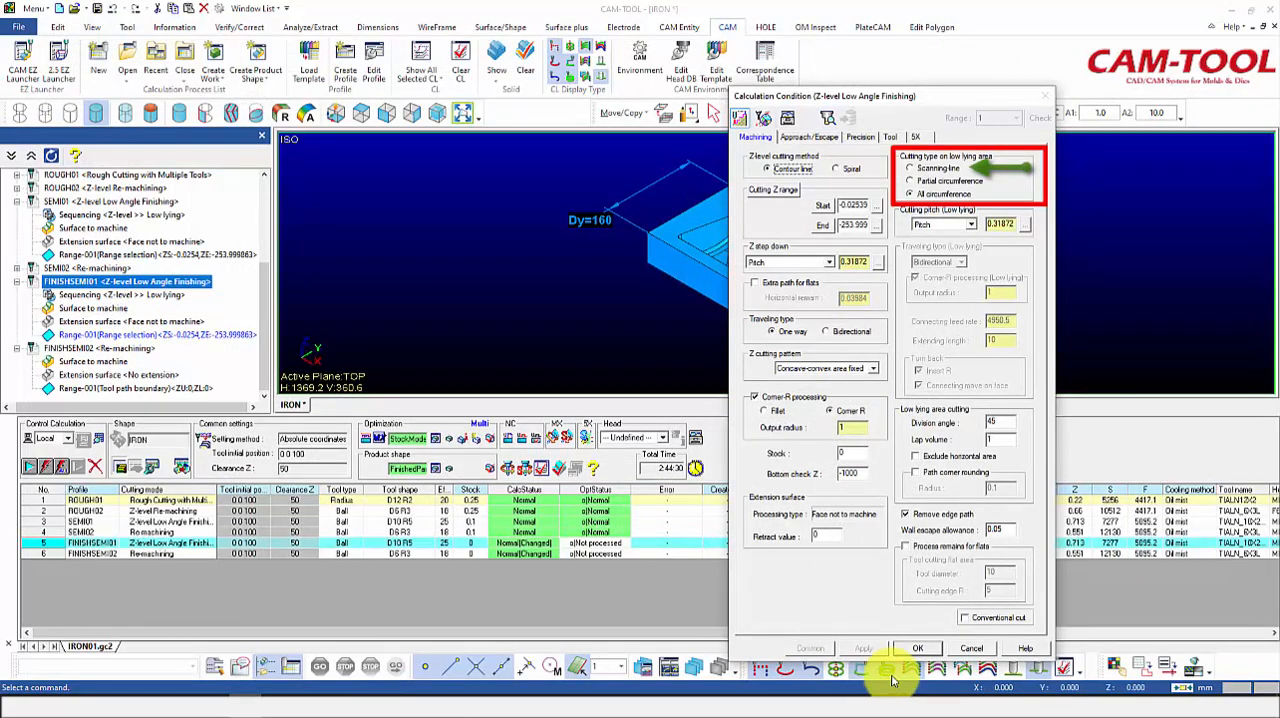
pyautogui.click(910, 169)
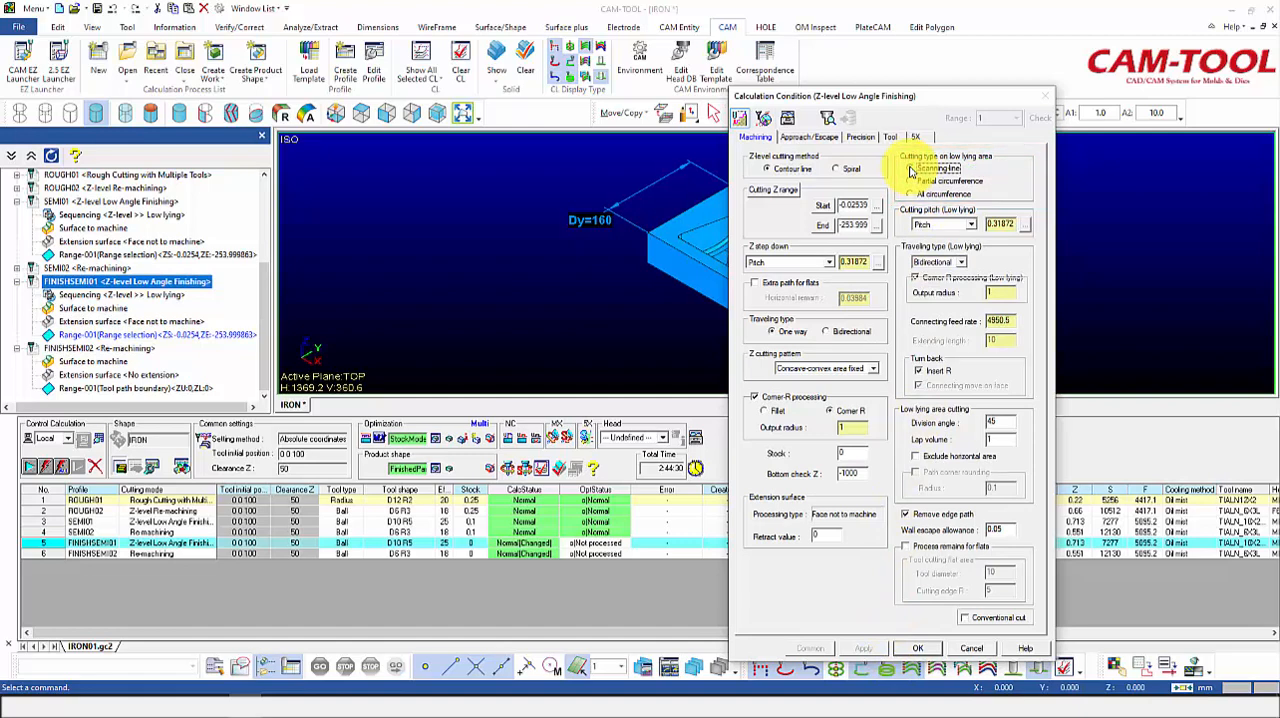
pyautogui.click(915, 648)
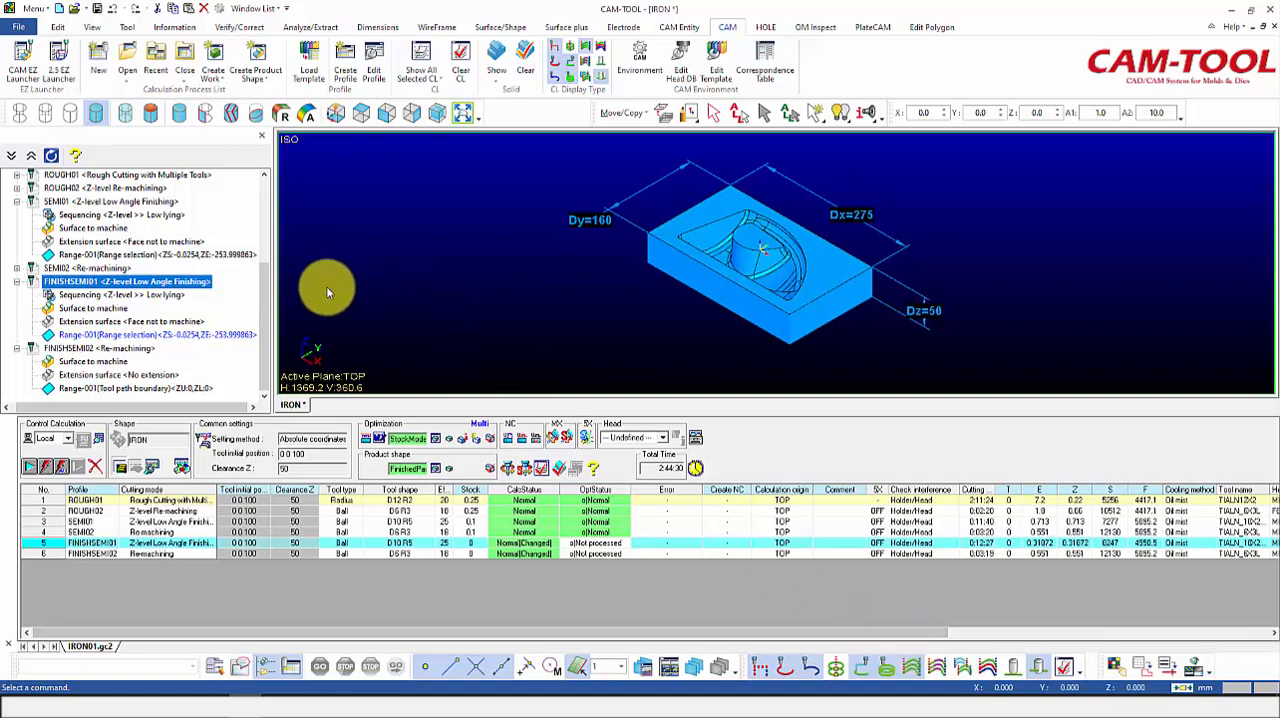
# Step: Give the FINISHSEMI02 re-machining process the STEEL_25_TO_35_HRC FINISH (COARSE) cutting condition with a protruding length of 50
pyautogui.rightClick(146, 350)
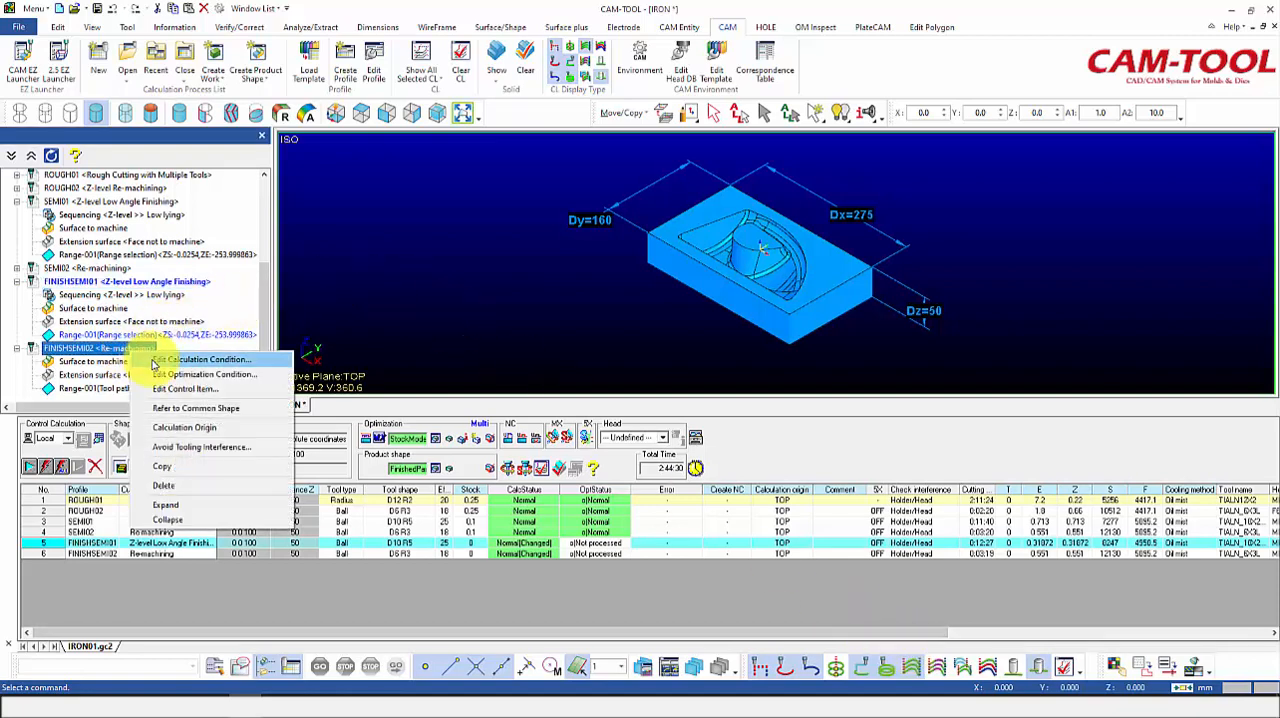
pyautogui.click(155, 361)
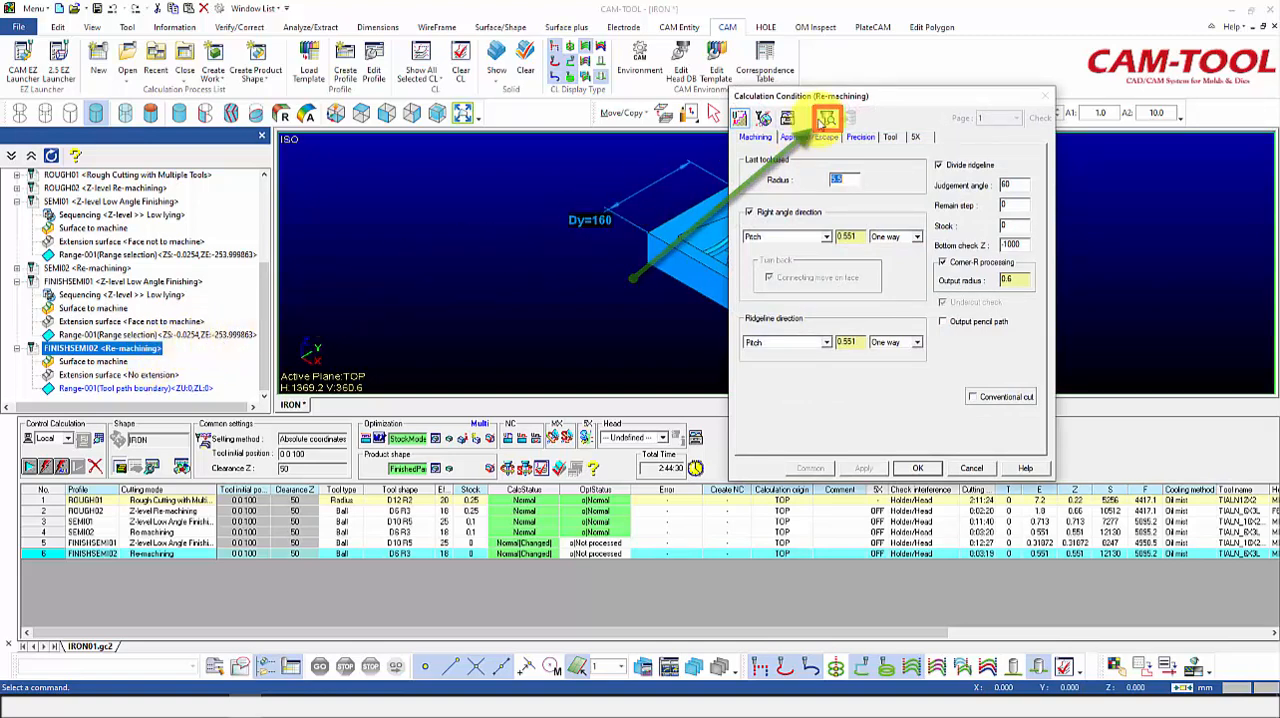
pyautogui.click(826, 120)
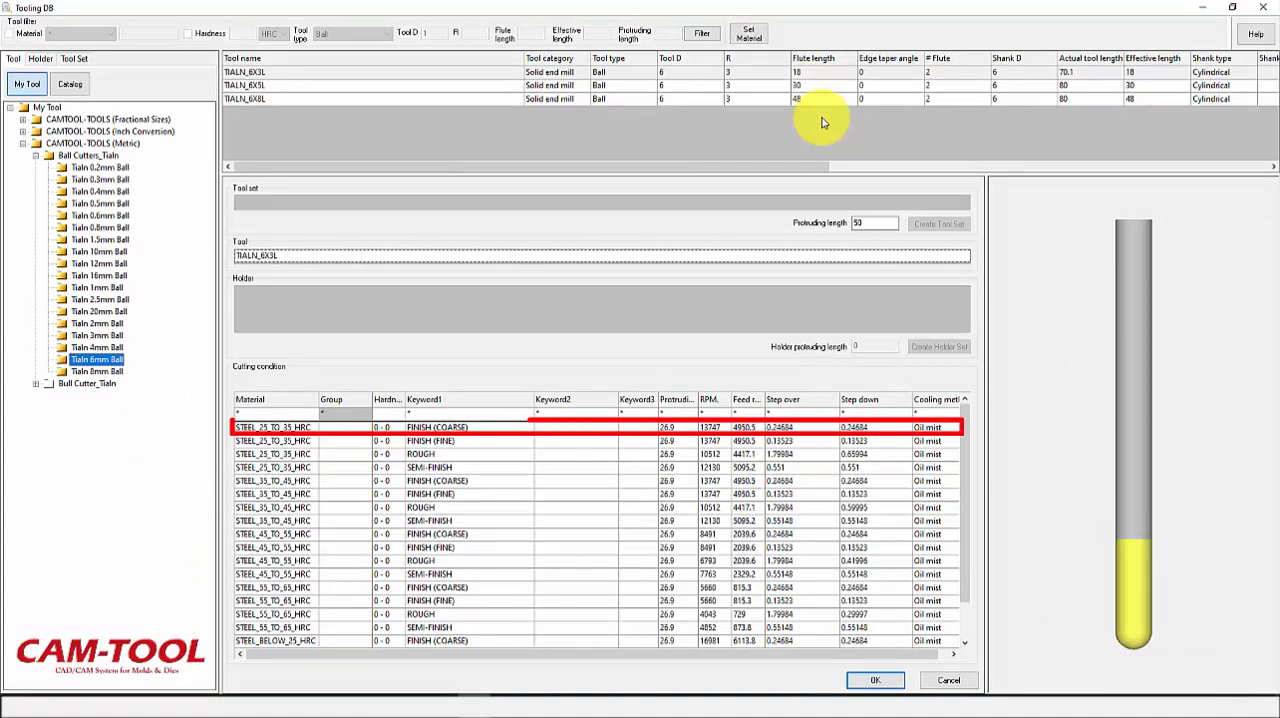
pyautogui.click(481, 429)
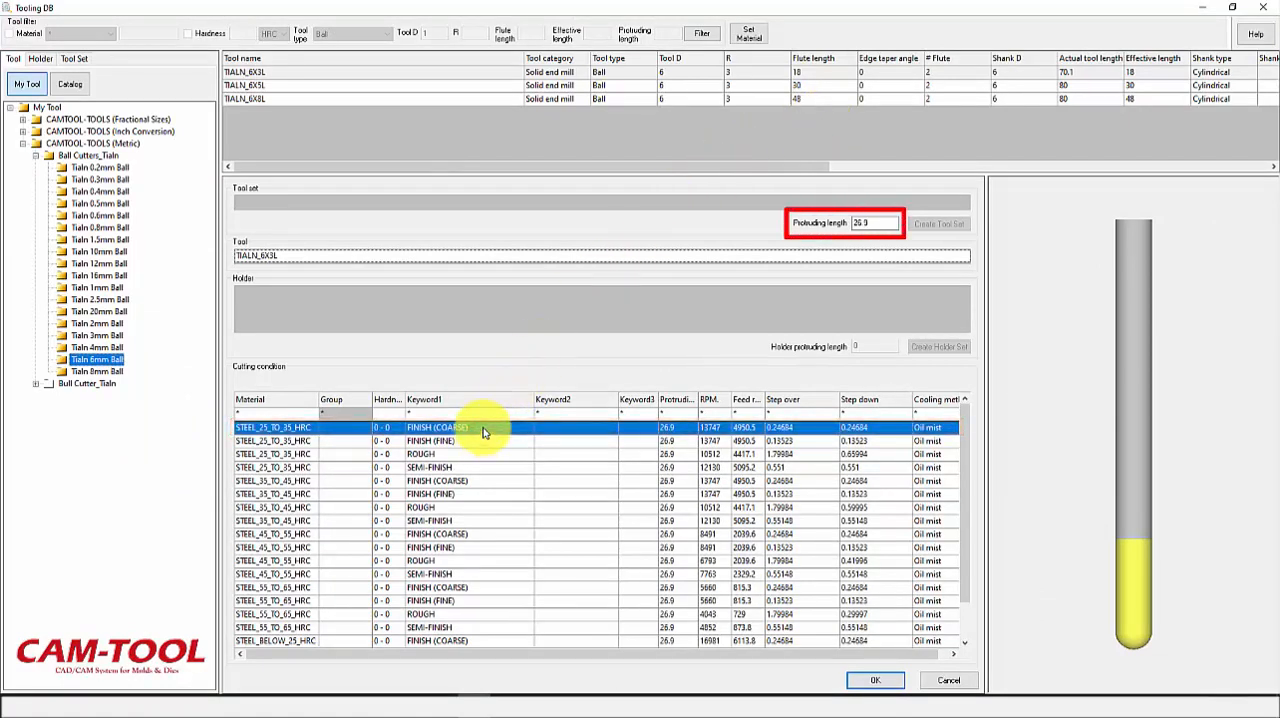
pyautogui.moveTo(878, 223); pyautogui.dragTo(849, 229)
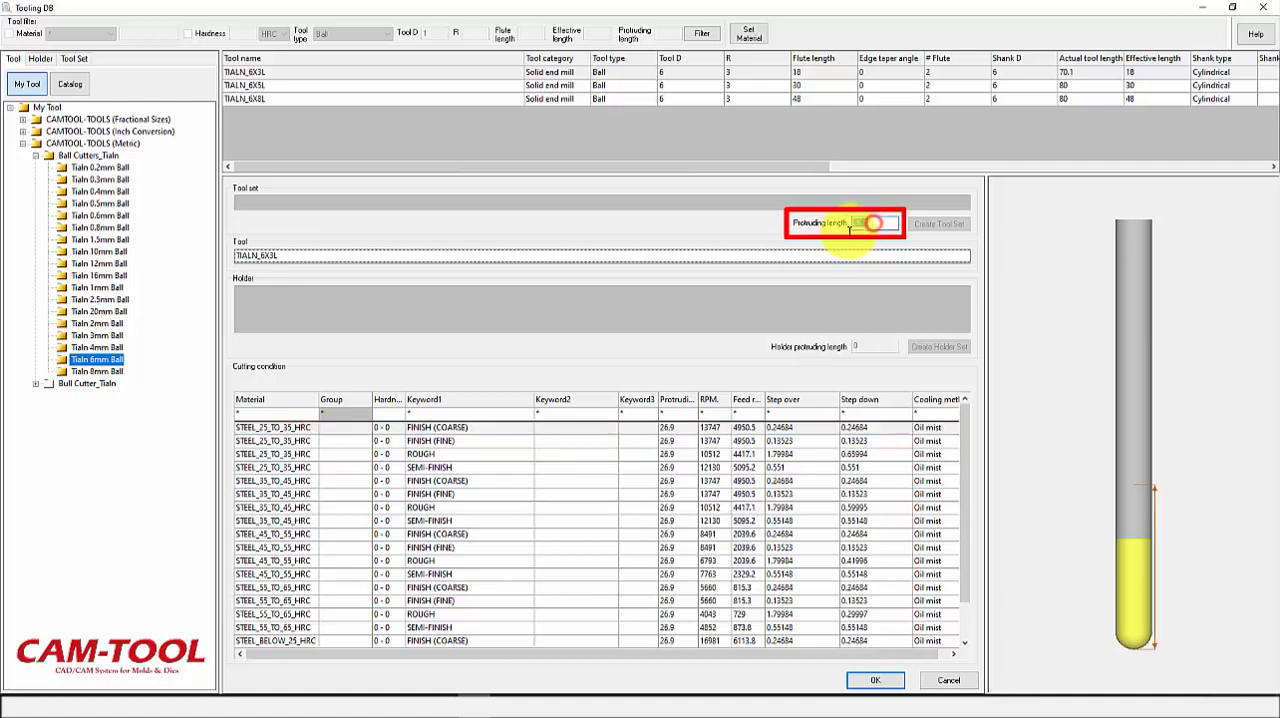
pyautogui.write('50')
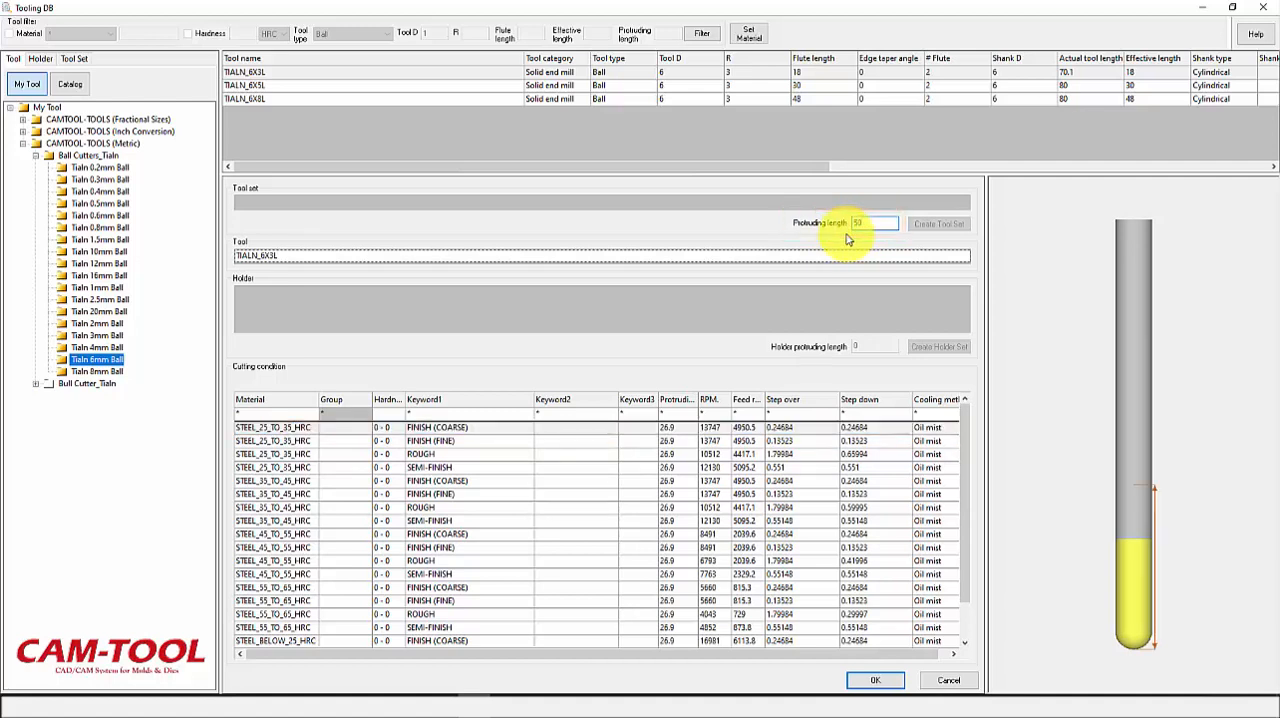
pyautogui.press('Return')
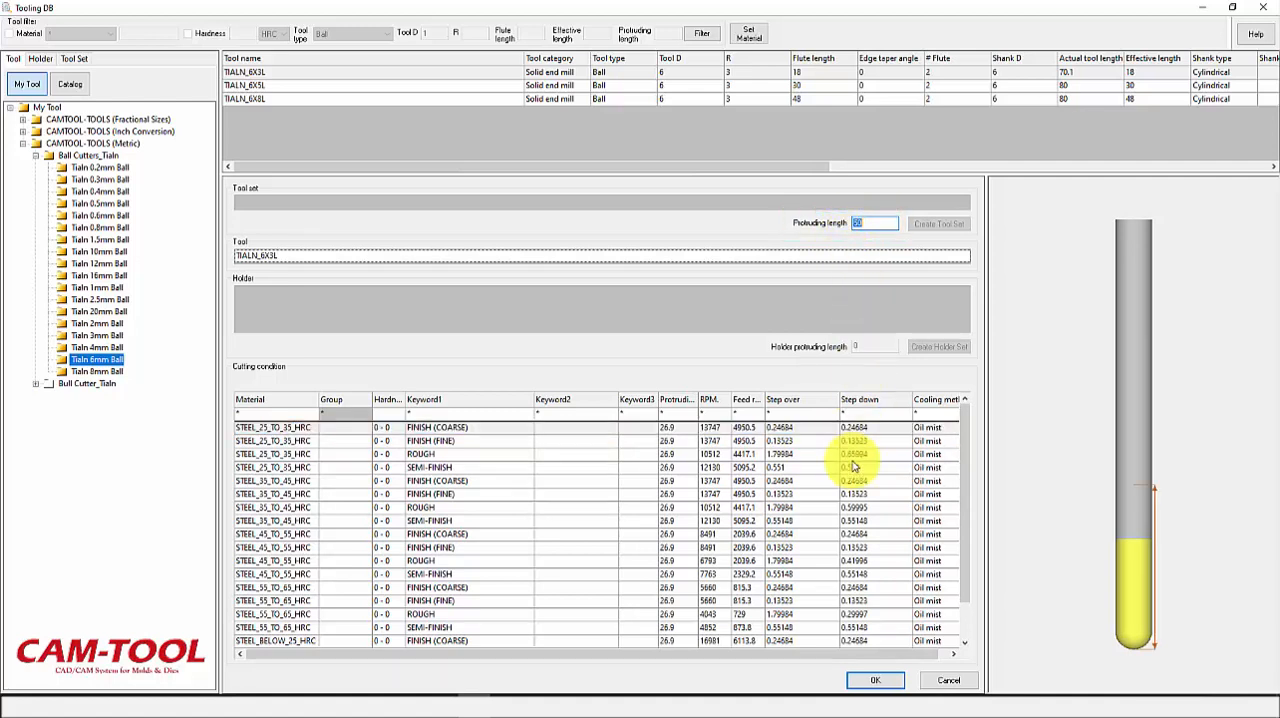
pyautogui.click(896, 680)
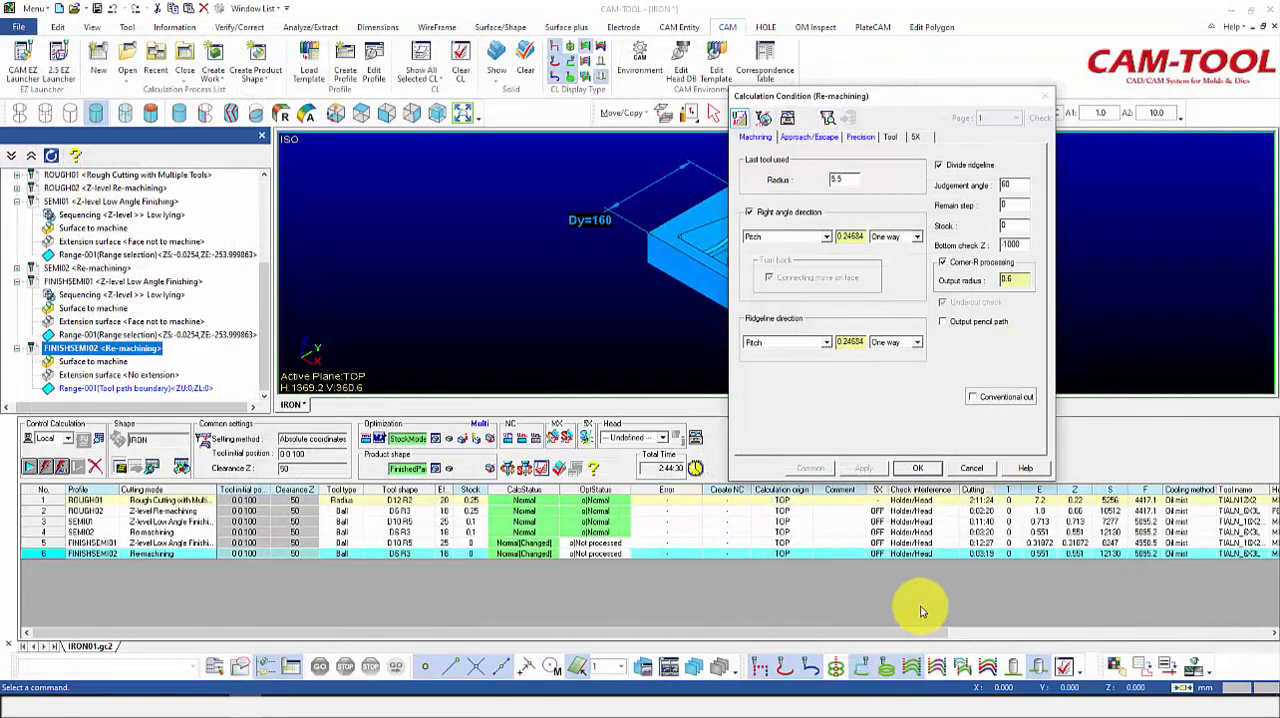
pyautogui.click(924, 469)
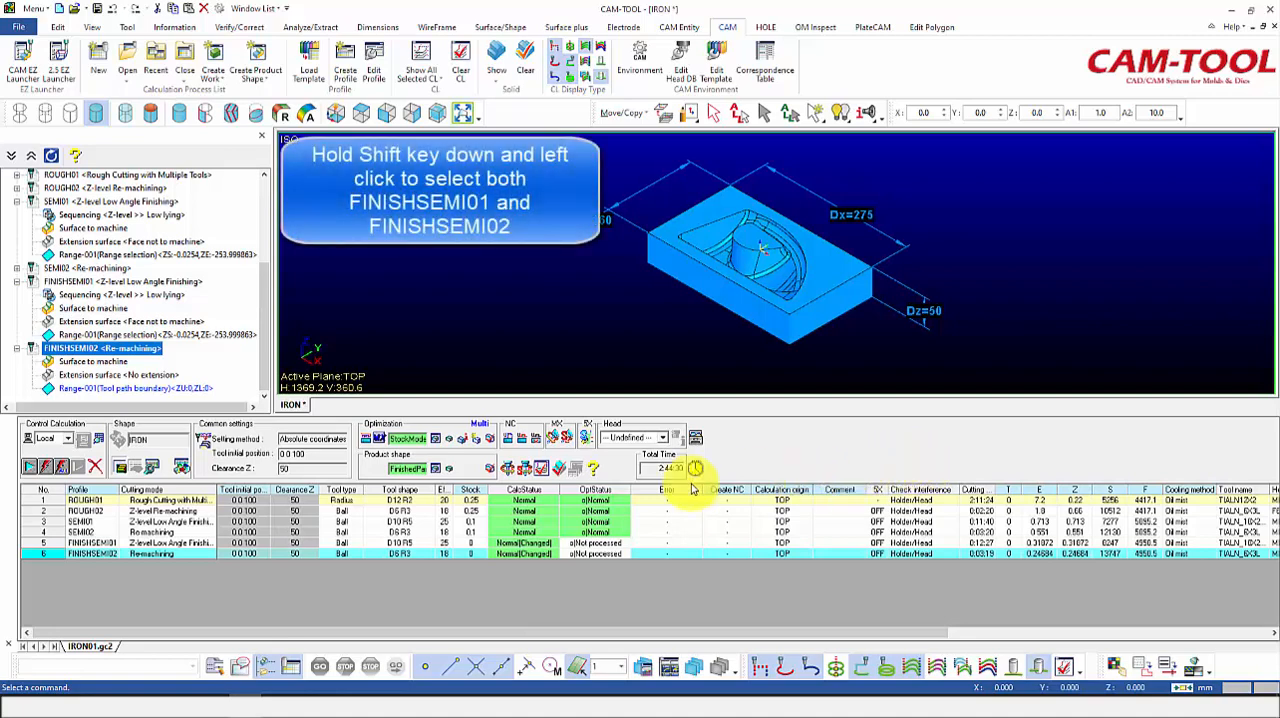
# Step: Calculate FINISHSEMI01 and FINISHSEMI02 together, accepting recalculation for all changed processes
pyautogui.keyDown('shift'); pyautogui.click(112, 543); pyautogui.keyUp('shift')
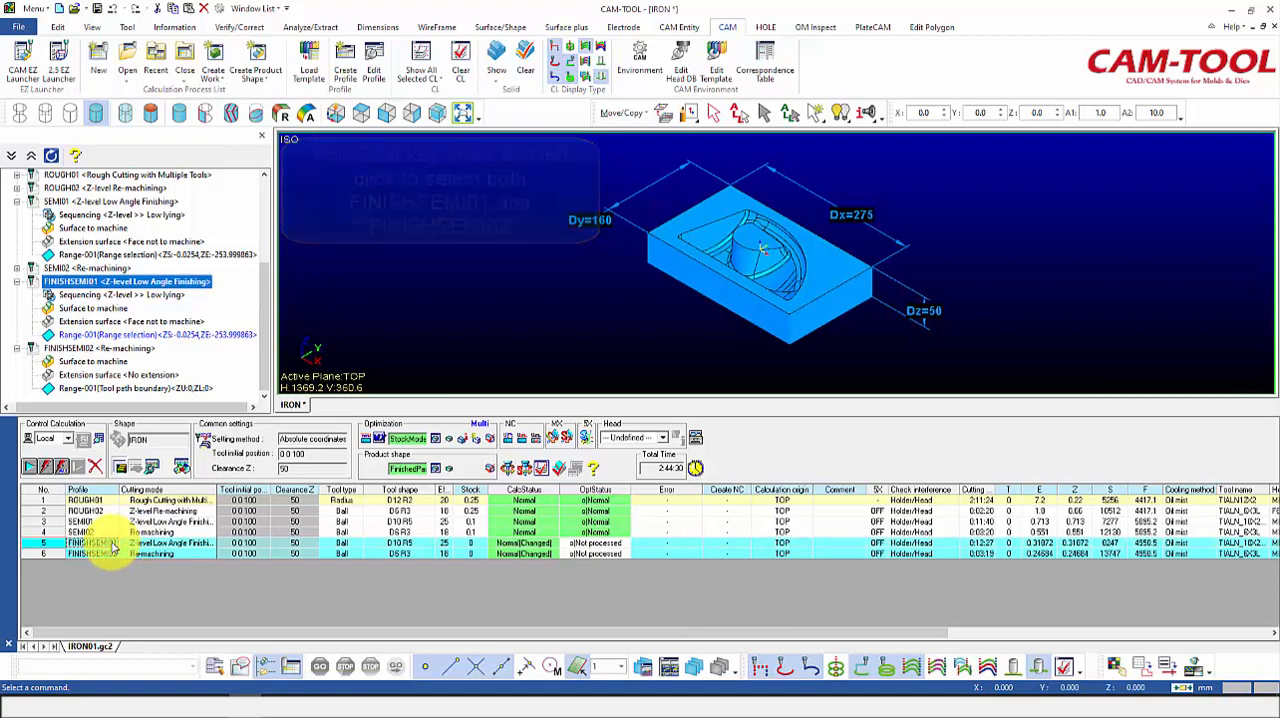
pyautogui.click(34, 467)
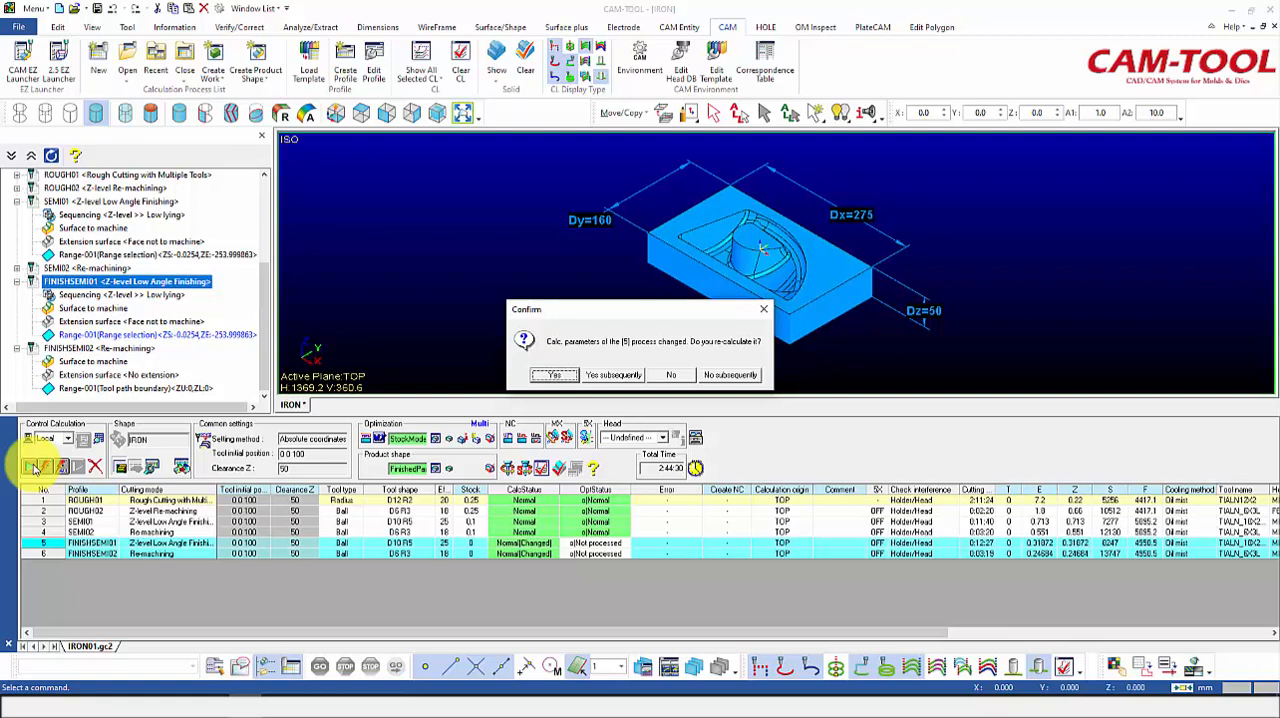
pyautogui.click(600, 375)
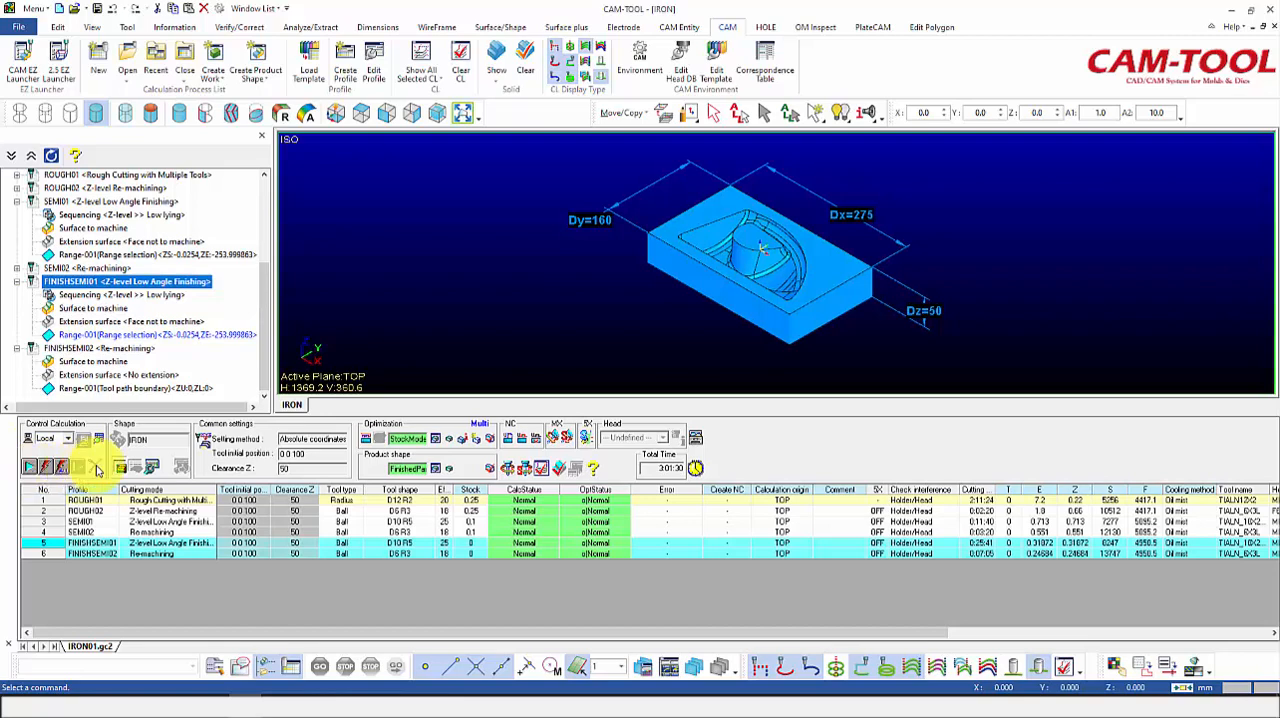
# Step: Display the optimized FINISHSEMI01 tool path and examine it up close in the top view
pyautogui.click(598, 548)
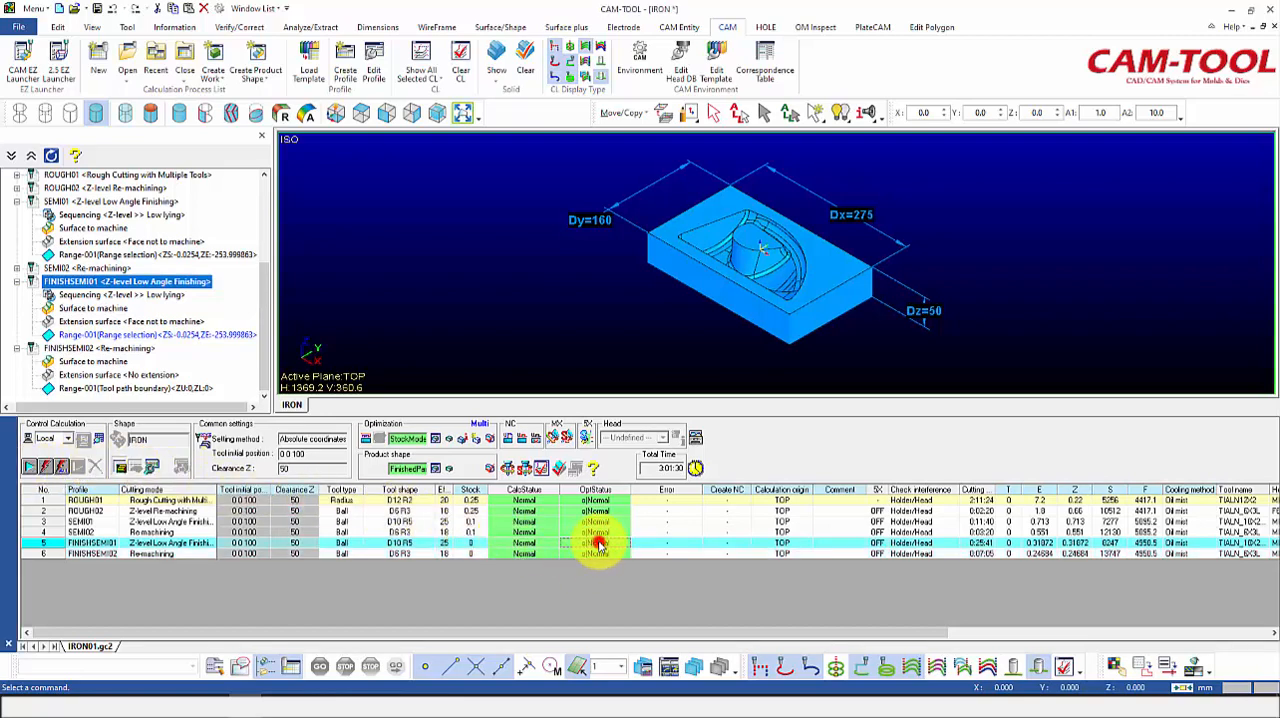
pyautogui.click(360, 116)
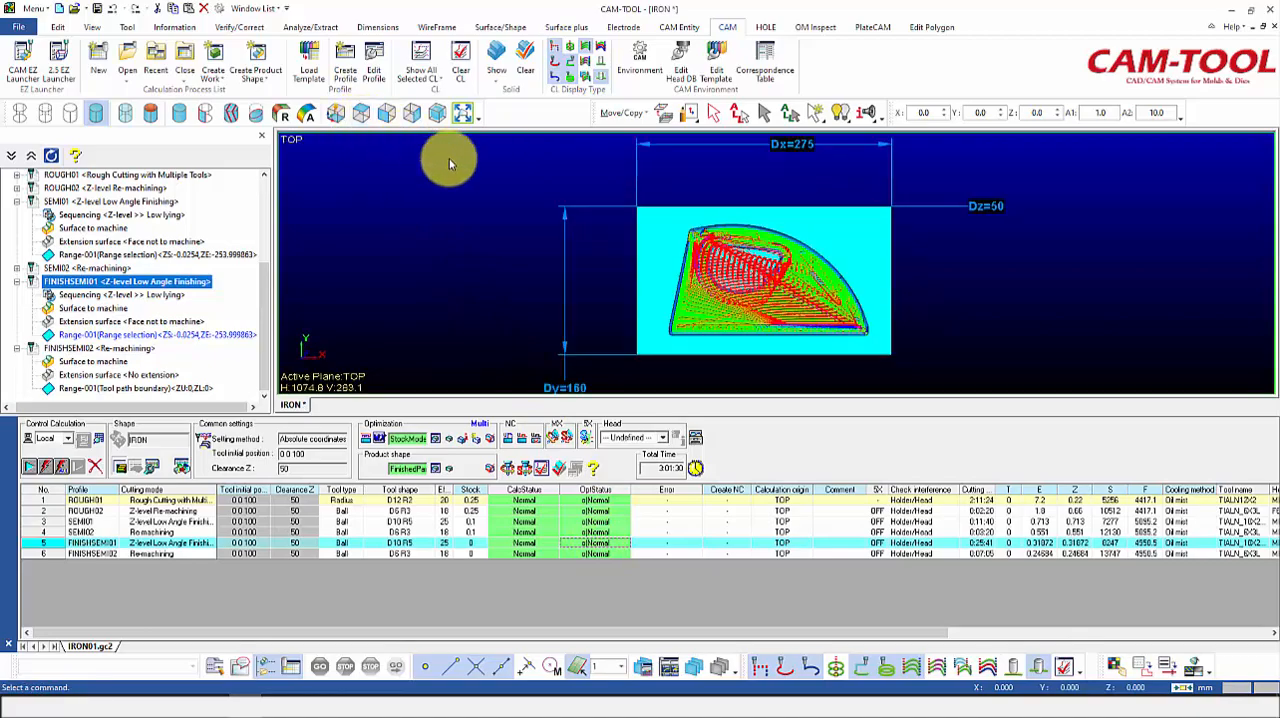
pyautogui.scroll(6, 816, 305)
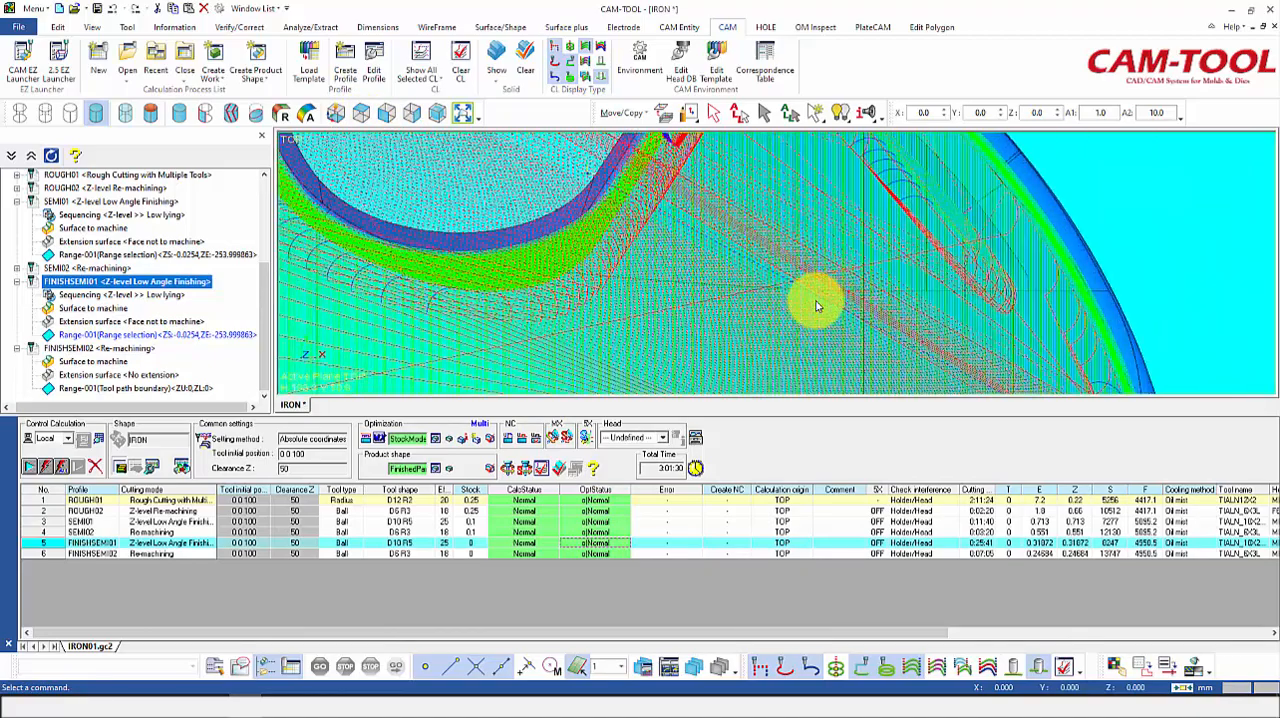
# Step: Display the optimized SEMI01 tool path up close to compare its low lying area pattern with that of FINISHSEMI01
pyautogui.scroll(2, 816, 305)
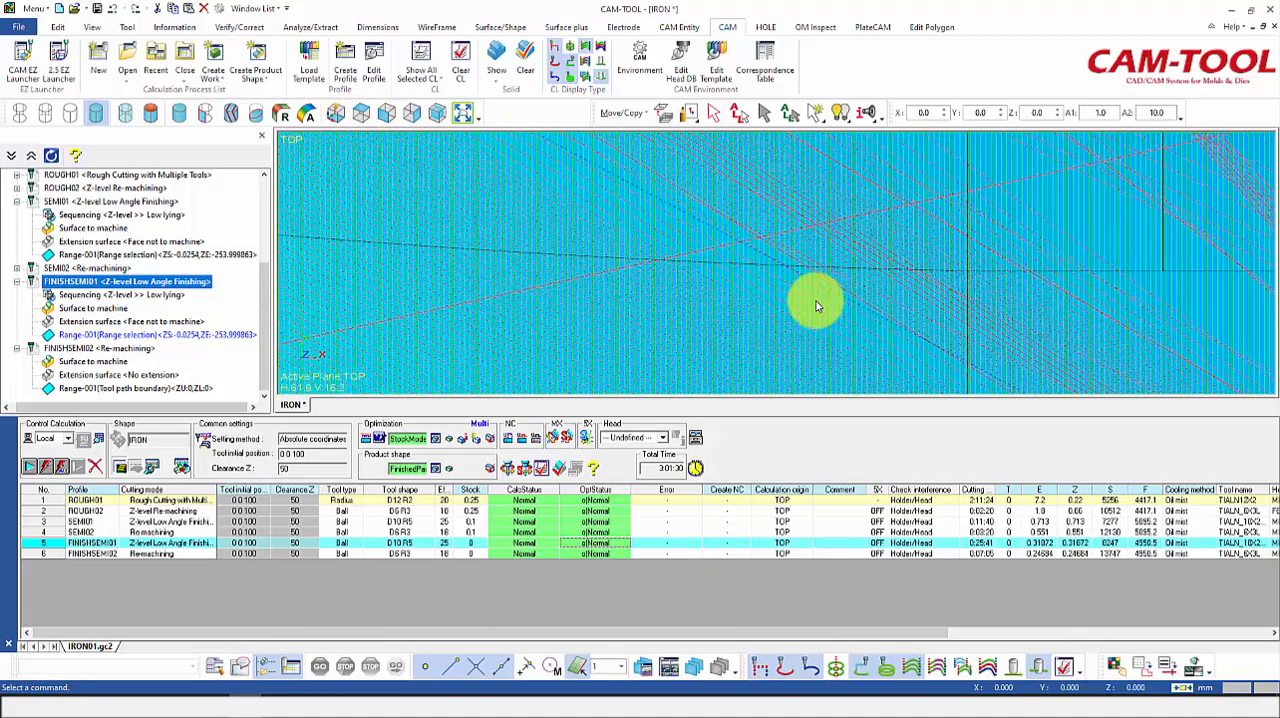
pyautogui.click(613, 521)
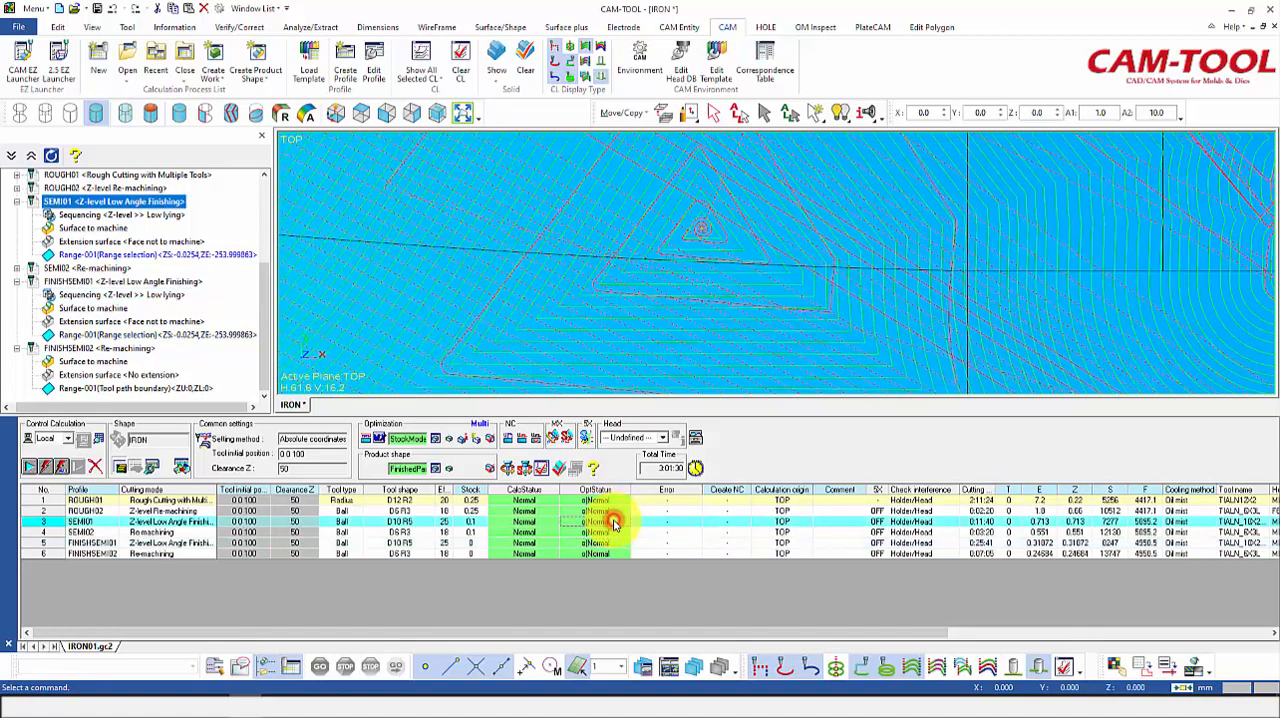
pyautogui.scroll(-3, 716, 277)
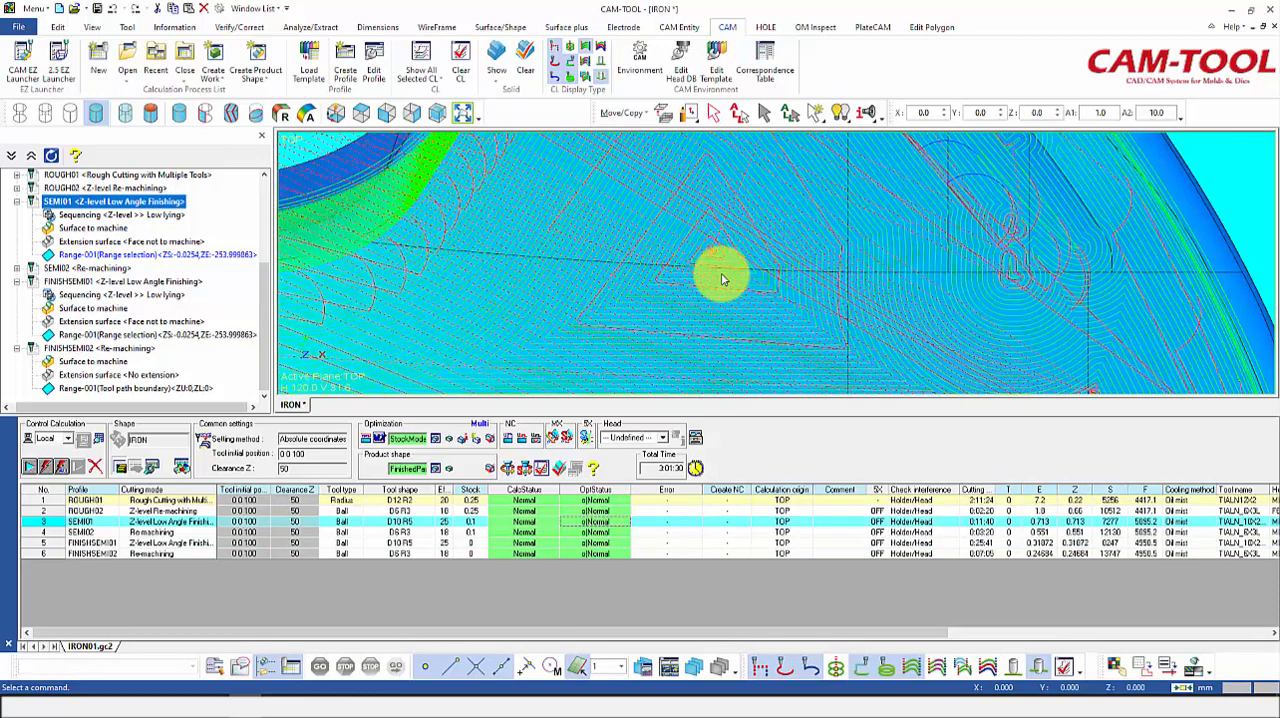
# Step: Display the optimized FINISHSEMI02 re-machining tool path and examine it over the whole part from an angled view
pyautogui.click(612, 554)
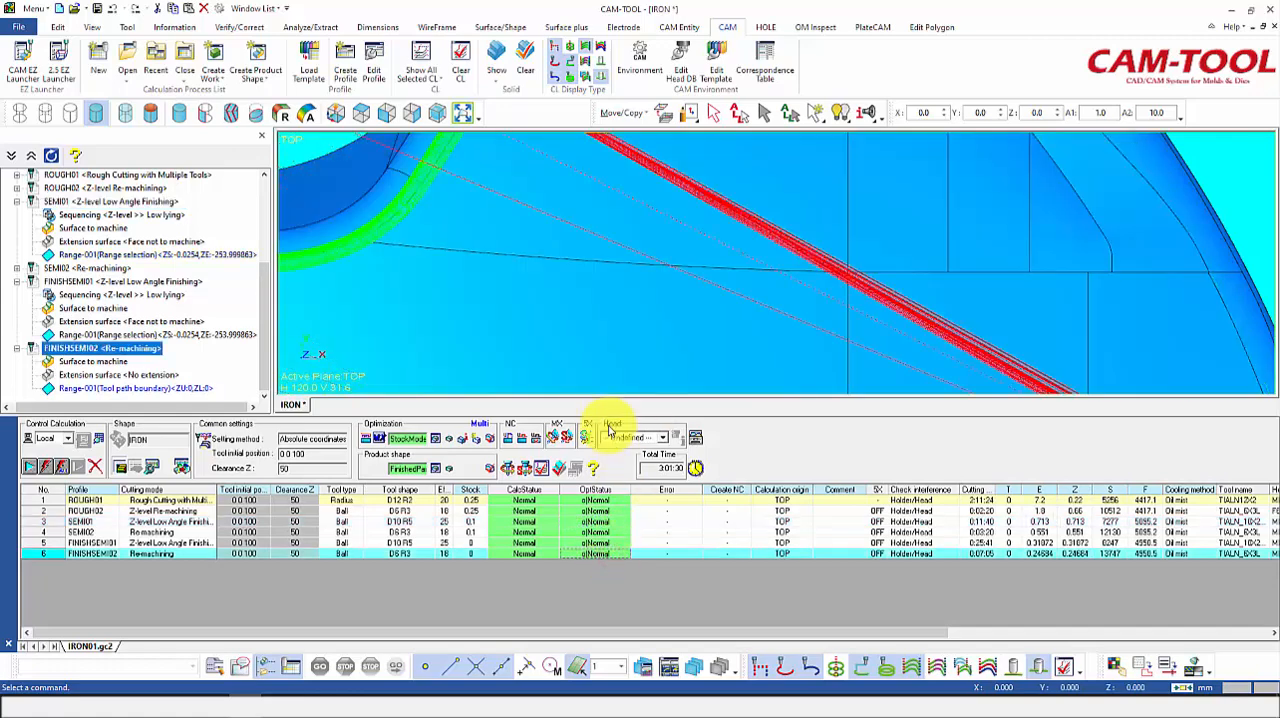
pyautogui.scroll(-2, 603, 380)
pyautogui.scroll(-3, 603, 380)
pyautogui.moveTo(648, 357); pyautogui.dragTo(533, 335, button='middle')
pyautogui.scroll(-2, 533, 335)
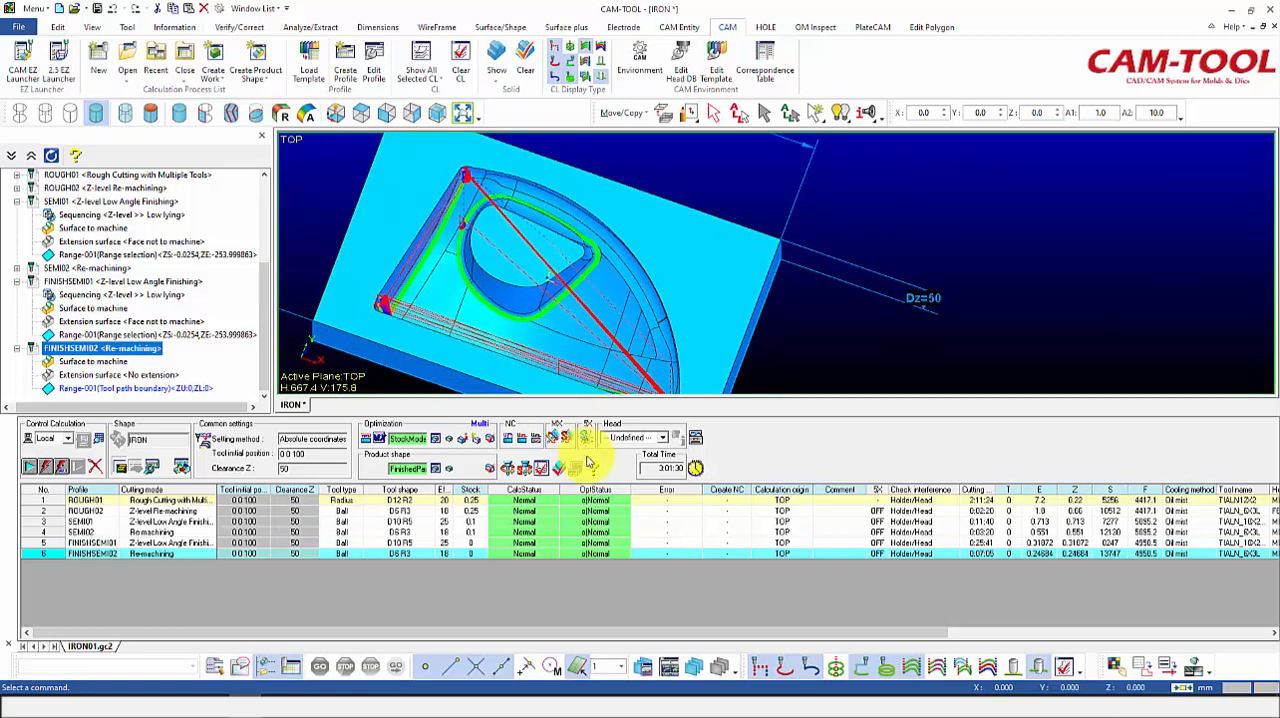
# Step: Show the solid work of FINISHSEMI02 at High image quality and inspect the machined cavity
pyautogui.rightClick(607, 557)
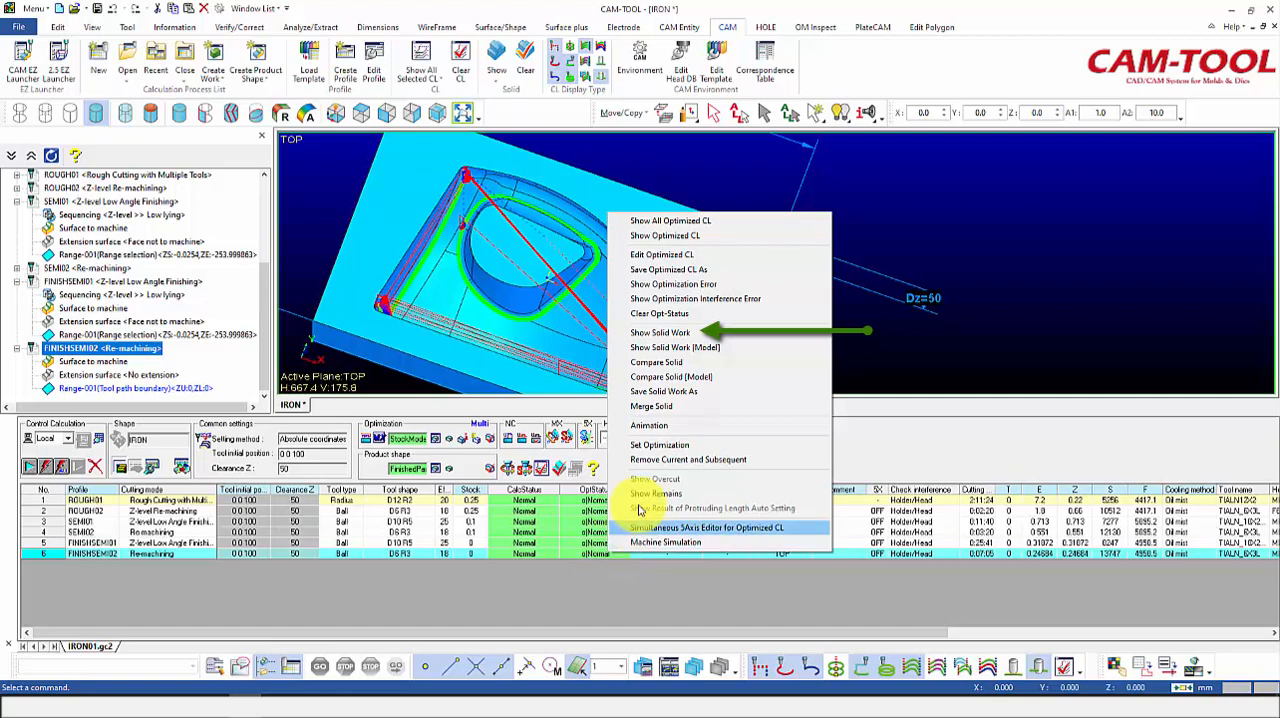
pyautogui.click(660, 333)
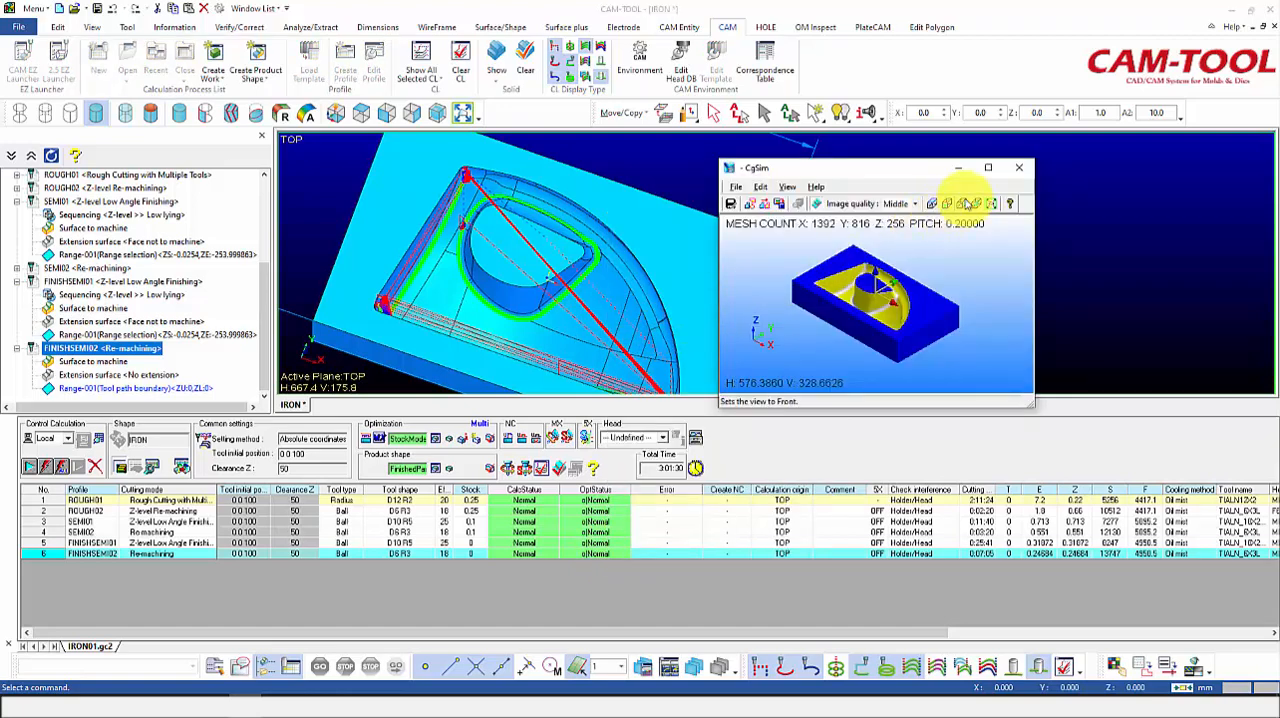
pyautogui.click(988, 167)
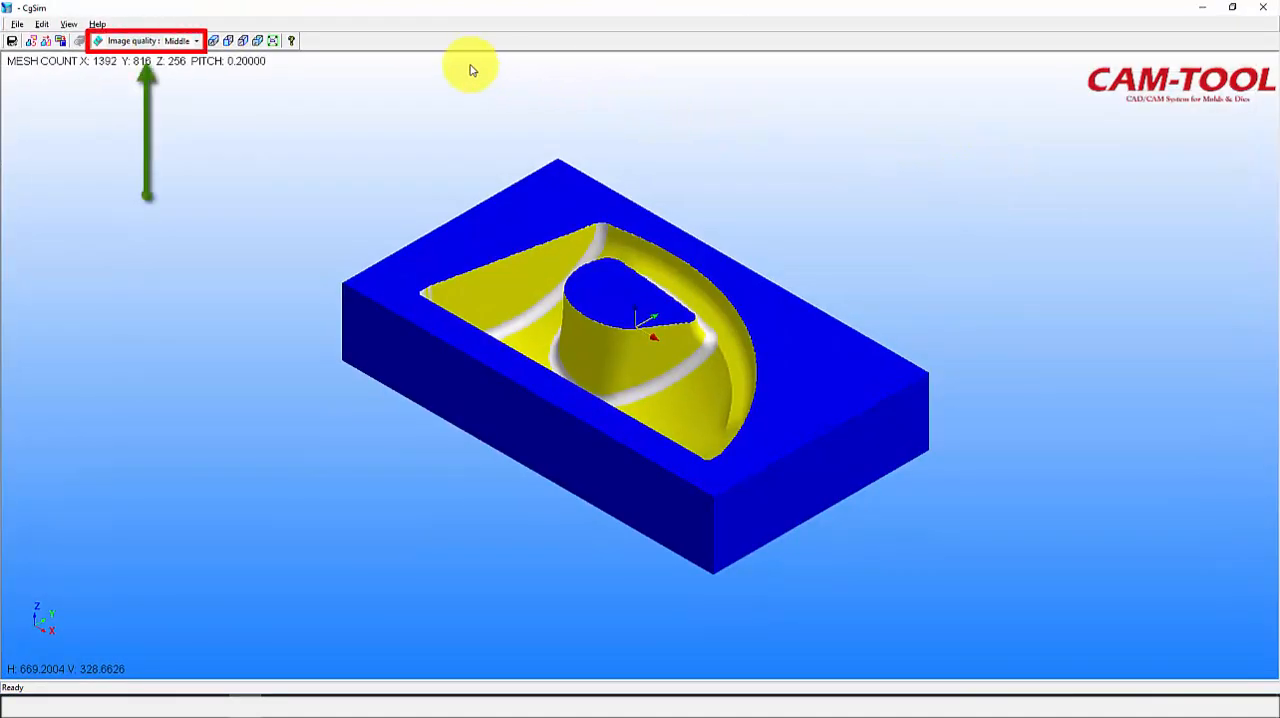
pyautogui.click(193, 41)
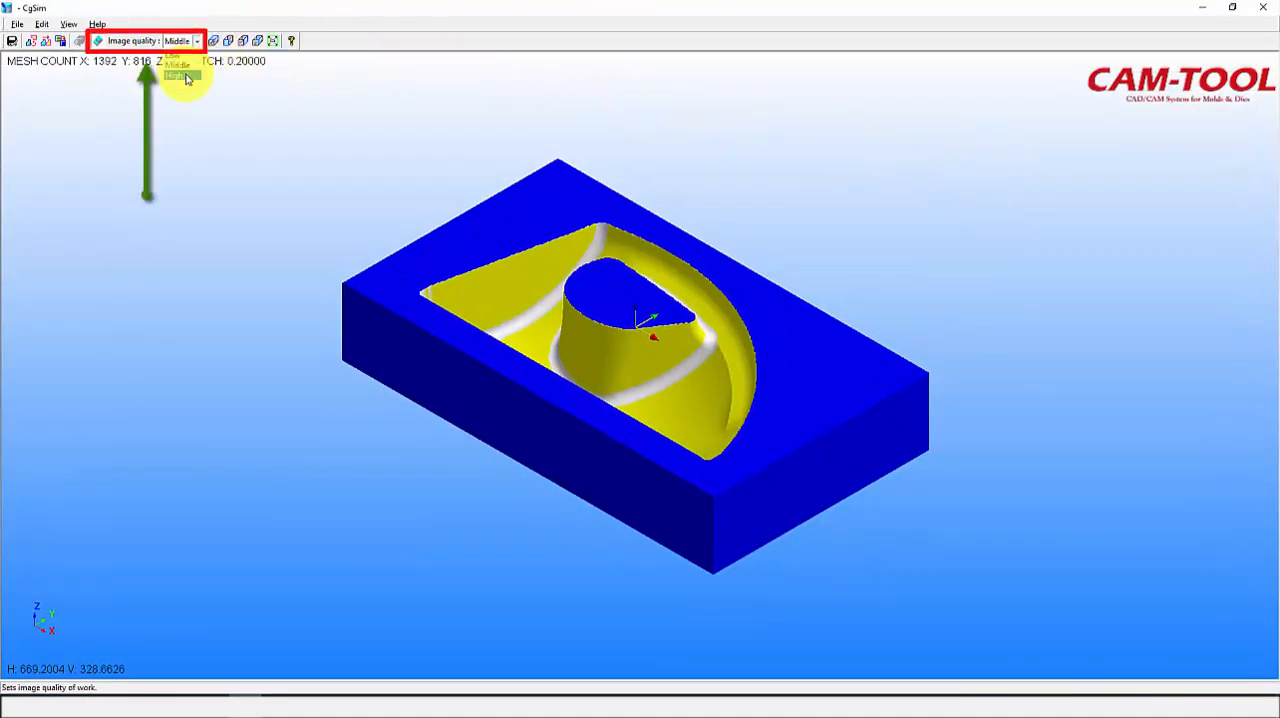
pyautogui.moveTo(376, 168); pyautogui.dragTo(472, 353)
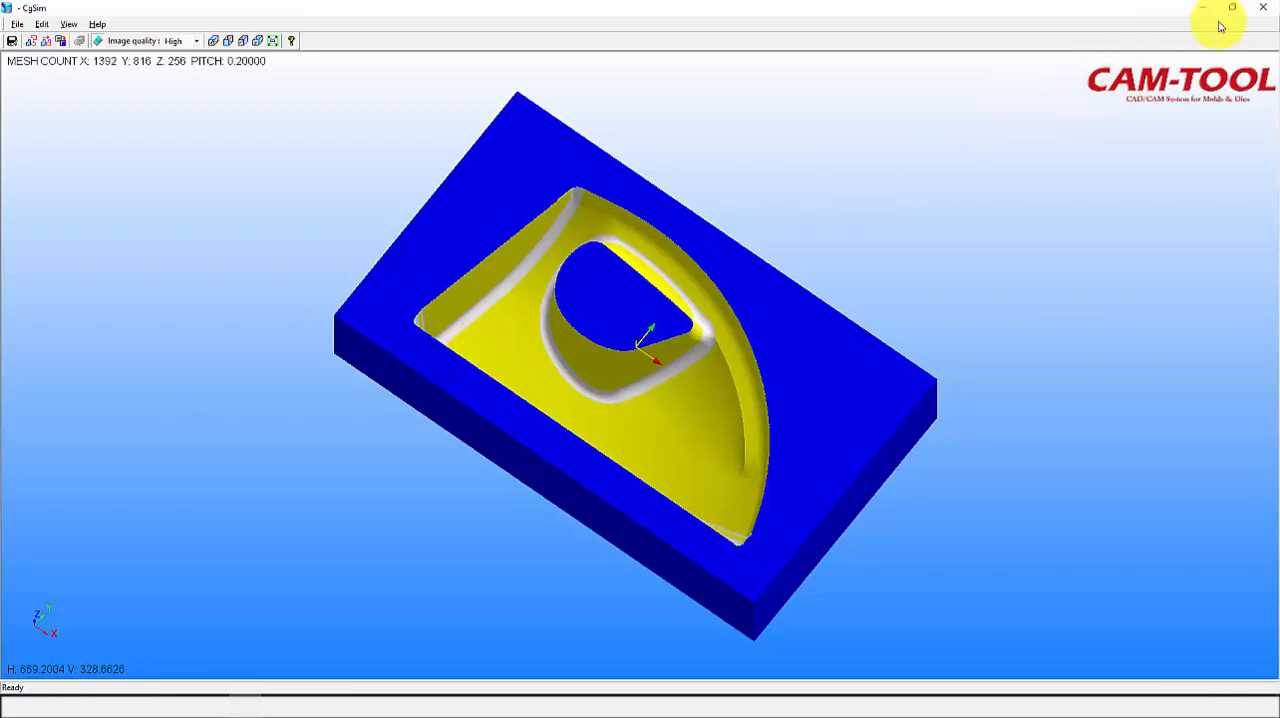
pyautogui.click(1266, 7)
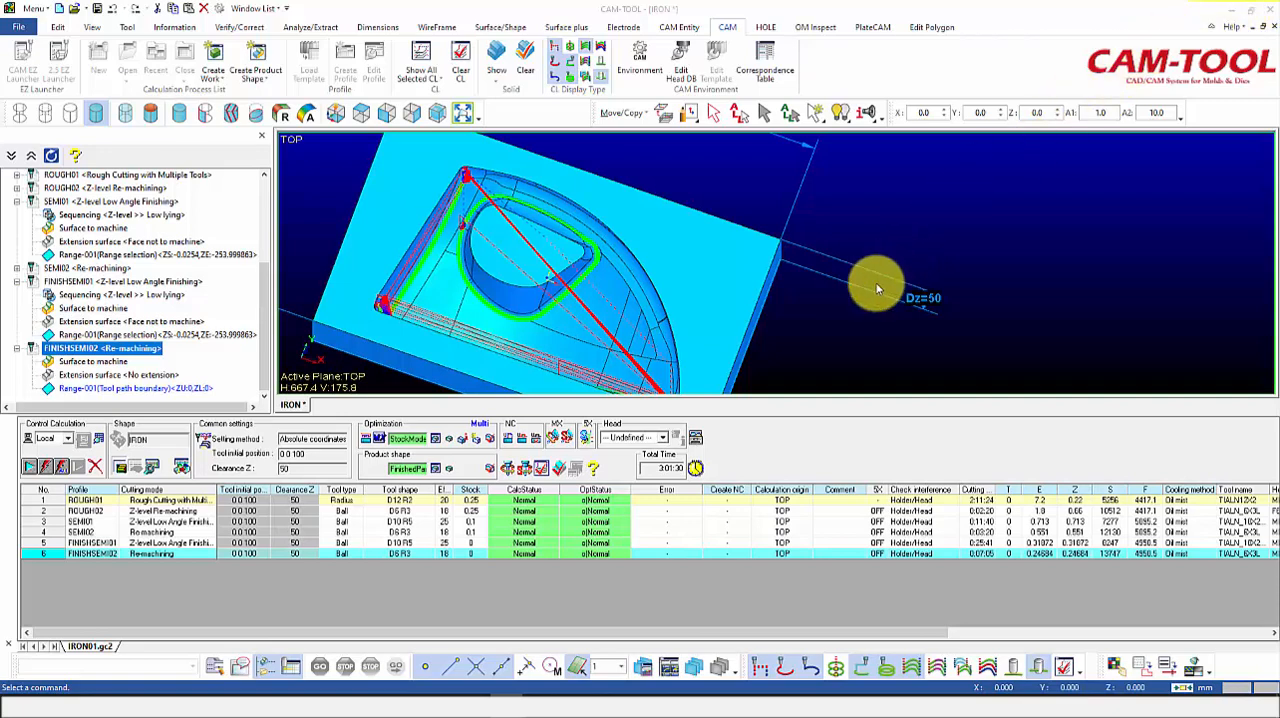
# Step: Set up the solid comparison for FINISHSEMI02 with Remain thresholds of 0.1 for Large and 0.025 for Small
pyautogui.rightClick(608, 556)
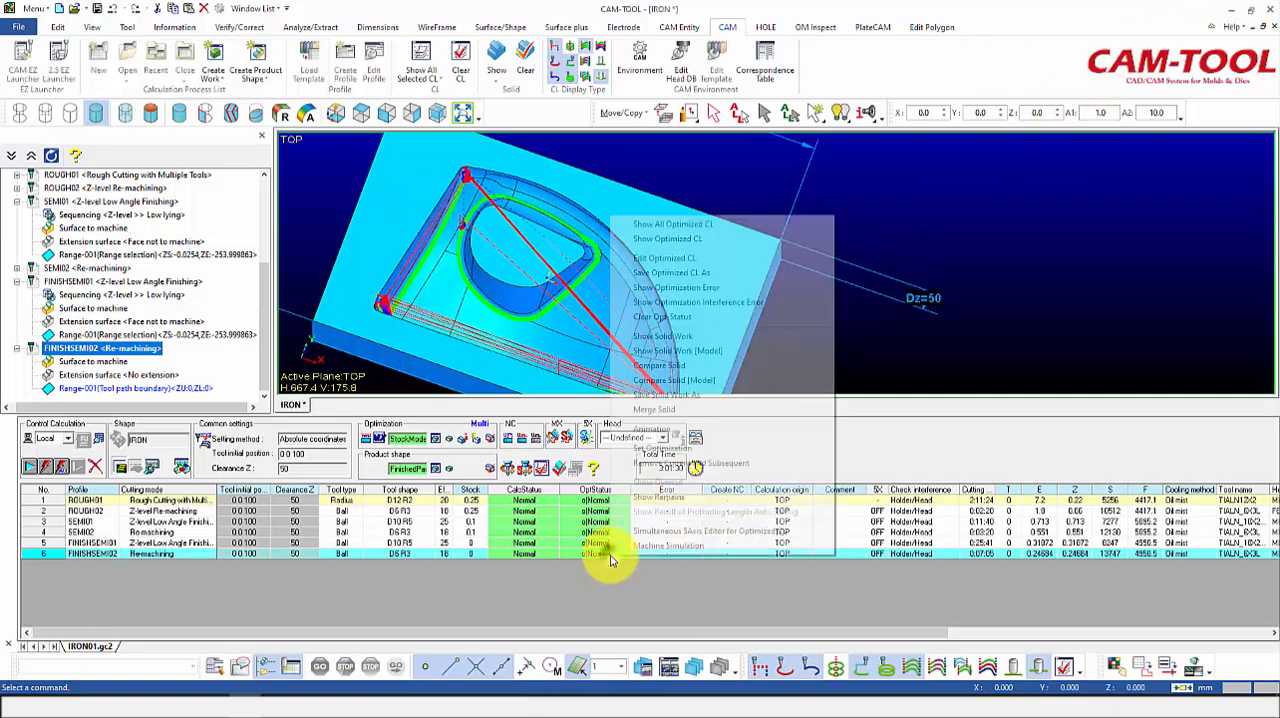
pyautogui.click(662, 366)
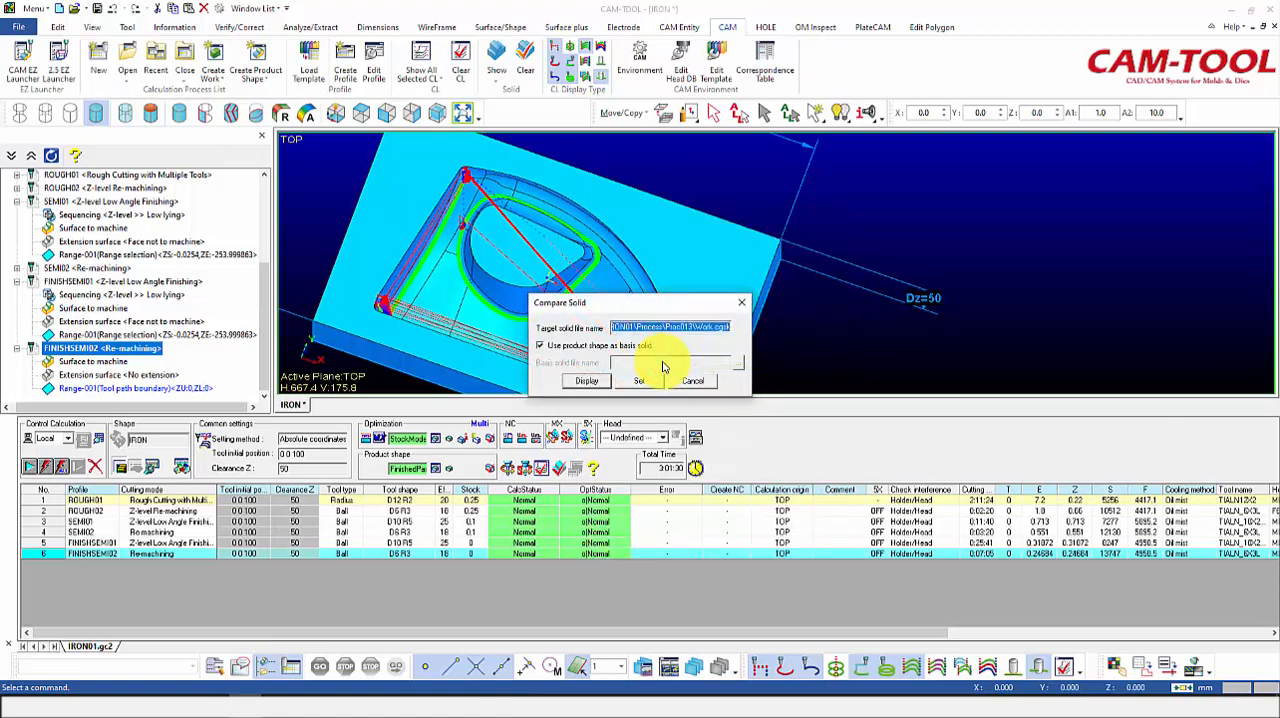
pyautogui.click(645, 381)
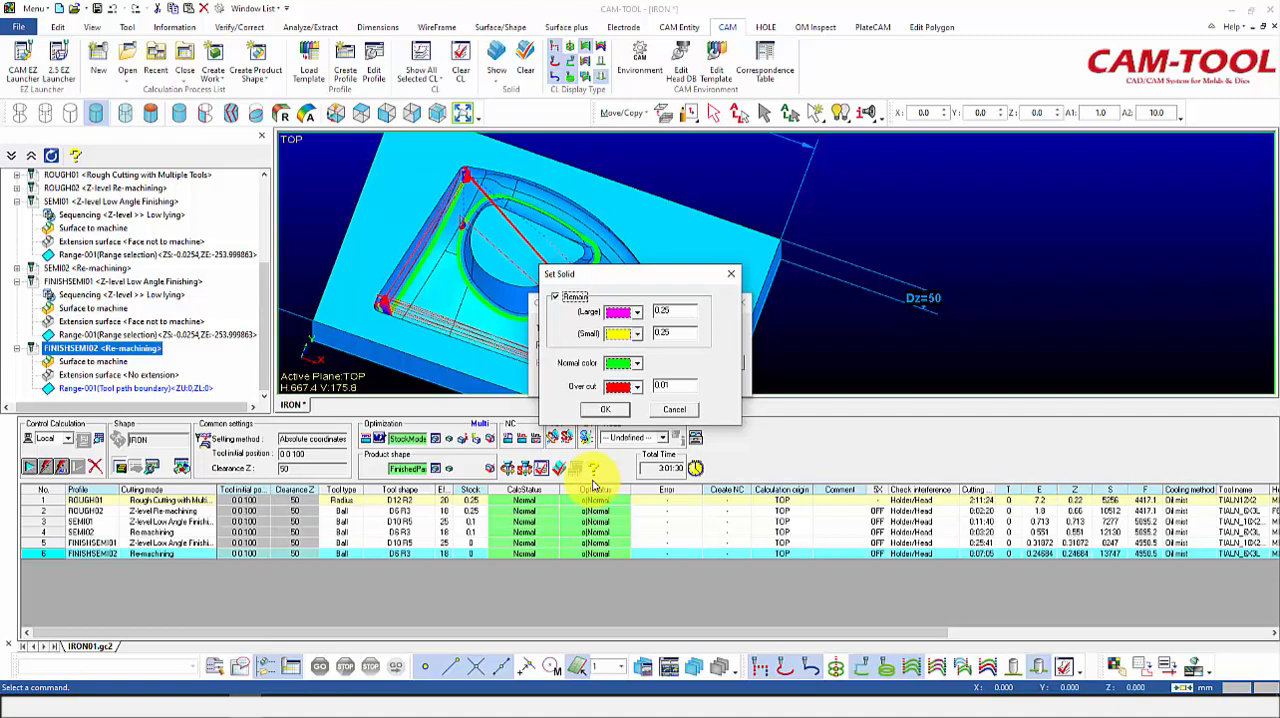
pyautogui.doubleClick(676, 311)
pyautogui.write('0')
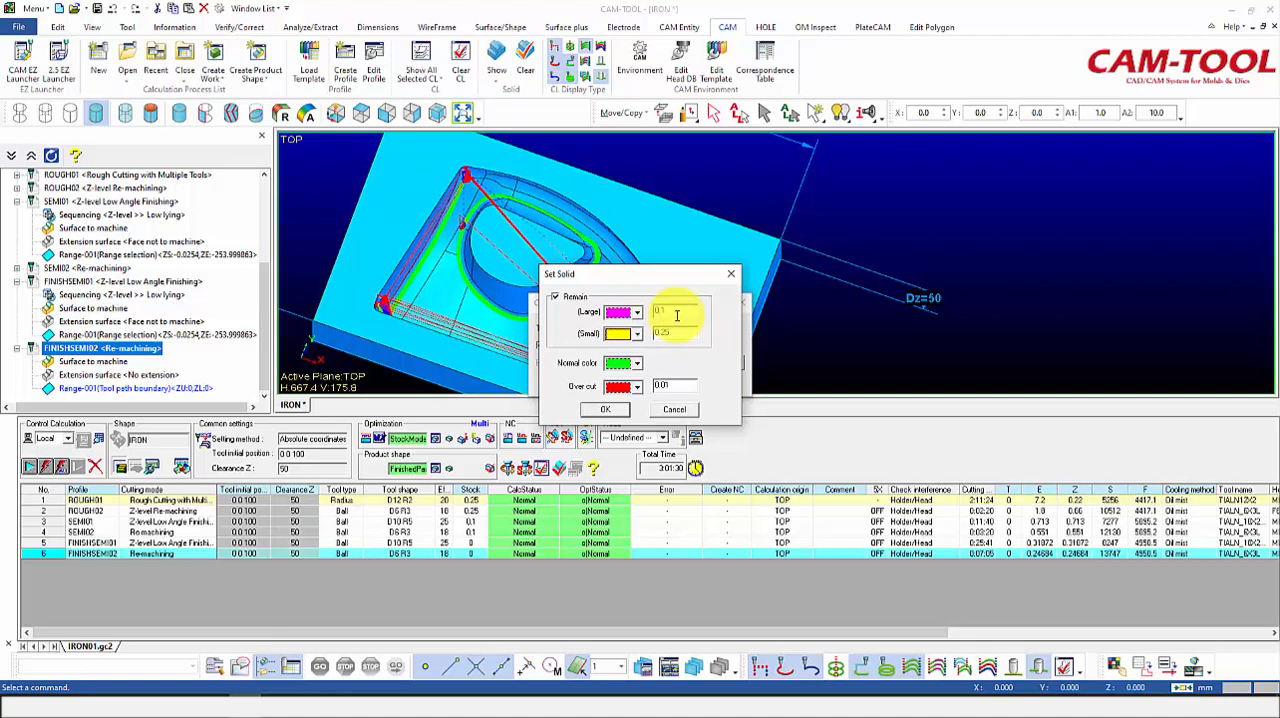
pyautogui.press('Tab')
pyautogui.write('0')
pyautogui.click(612, 411)
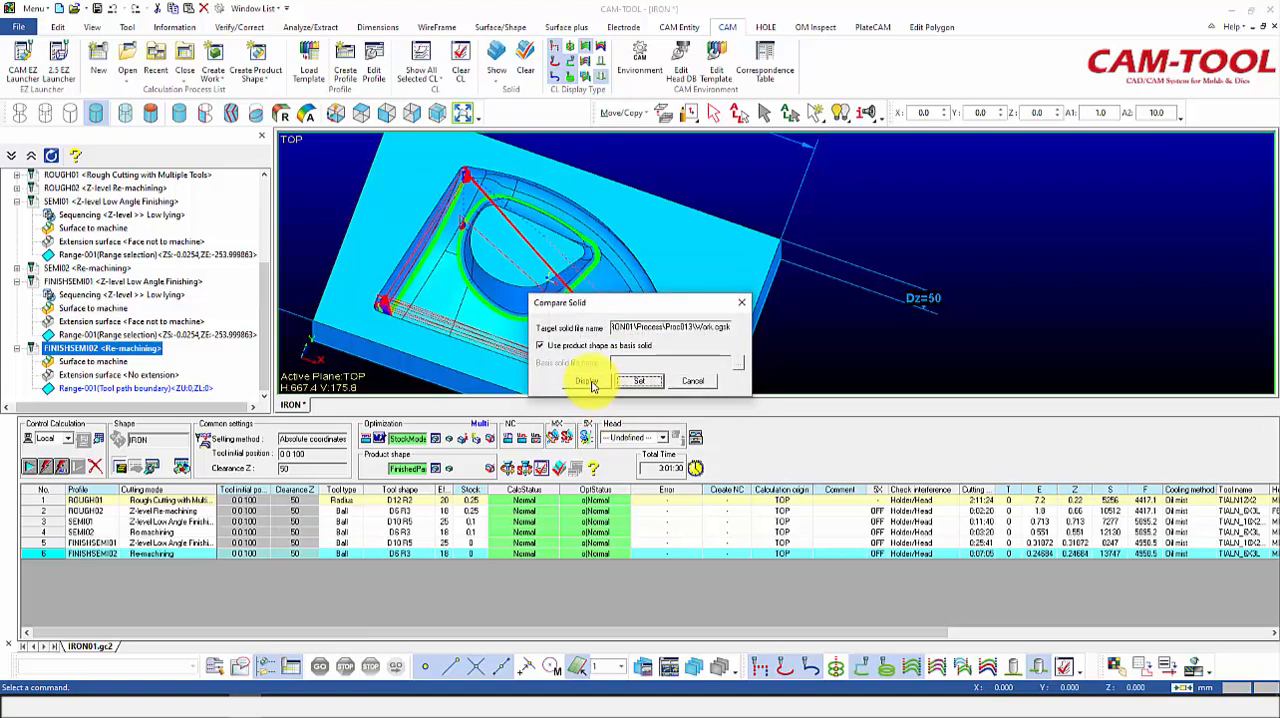
# Step: Display the solid comparison against the product shape at High image quality and inspect the cavity for remaining stock and overcut
pyautogui.click(590, 383)
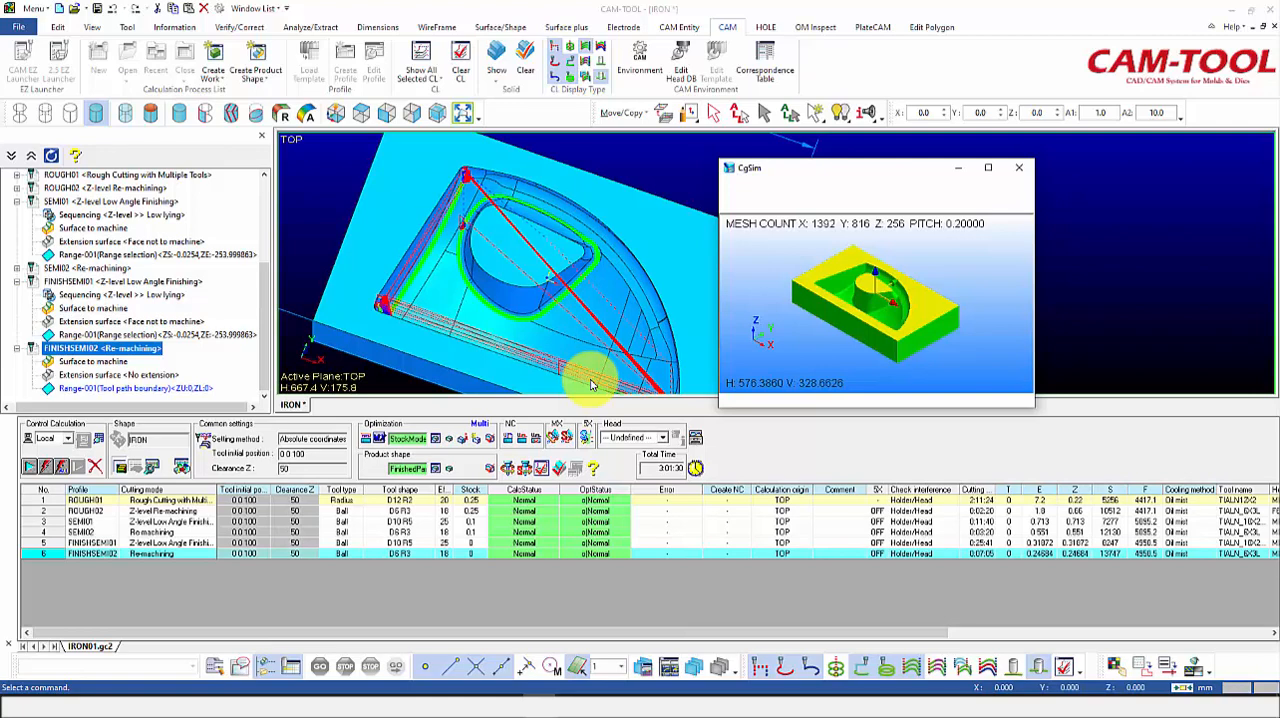
pyautogui.click(990, 170)
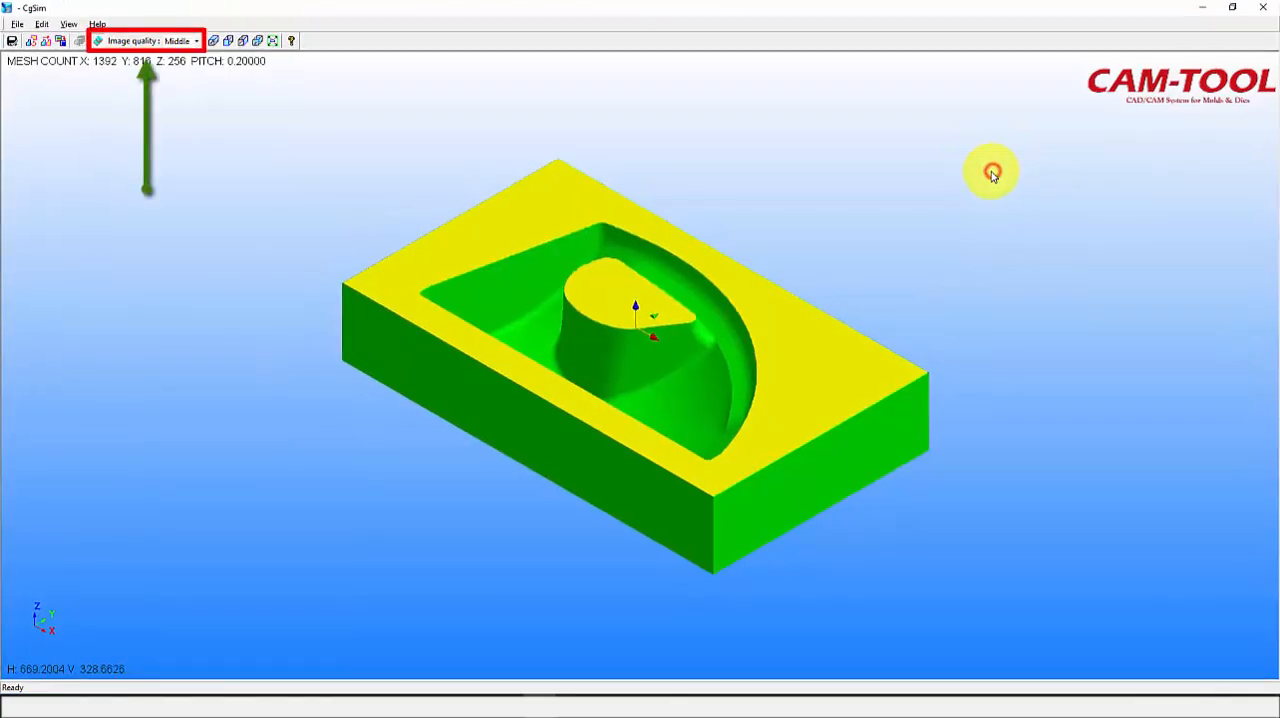
pyautogui.click(197, 40)
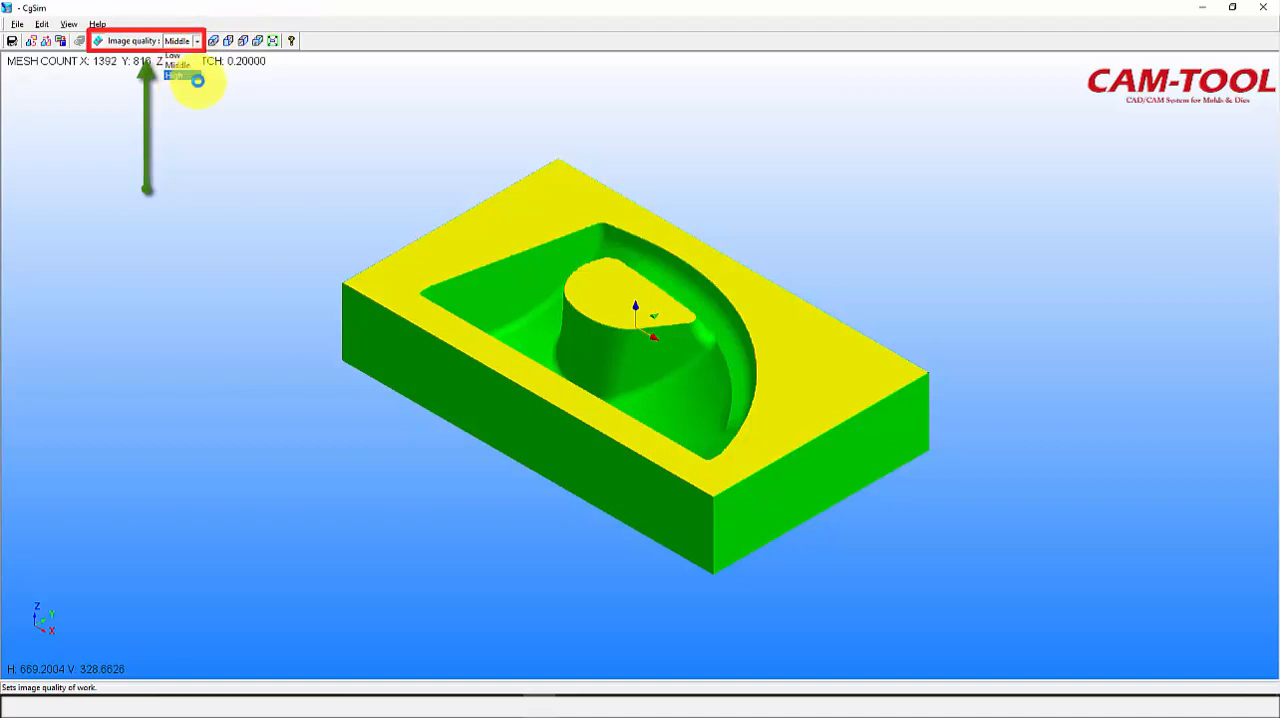
pyautogui.click(188, 76)
pyautogui.moveTo(297, 220); pyautogui.dragTo(426, 398)
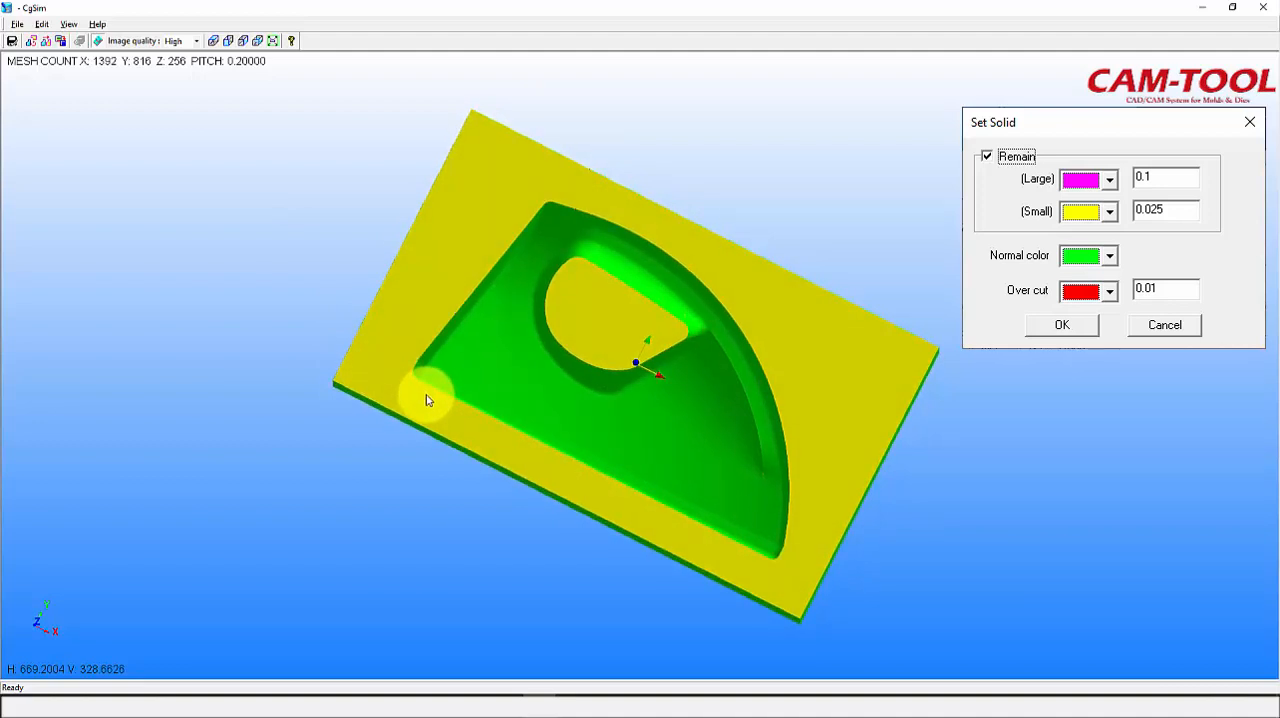
pyautogui.press('Escape')
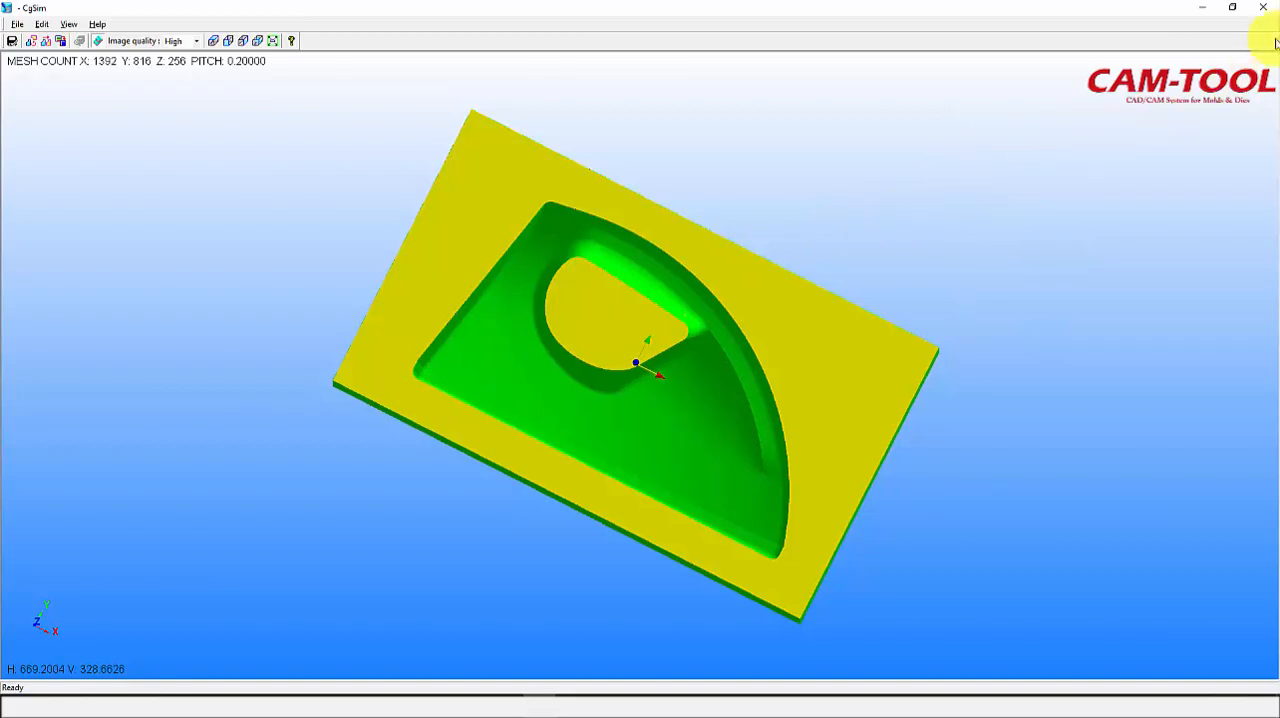
pyautogui.click(1263, 7)
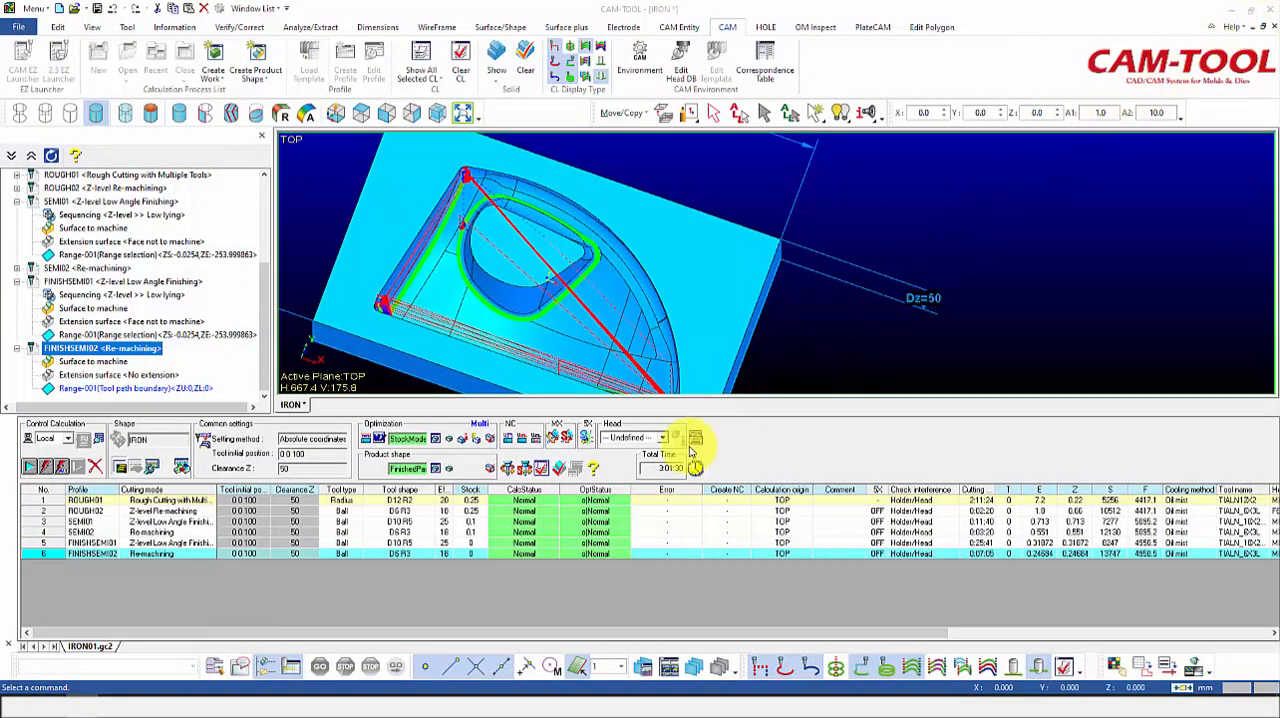
# Step: Open the cutting animation of FINISHSEMI01 full screen and set its image quality to High
pyautogui.rightClick(612, 544)
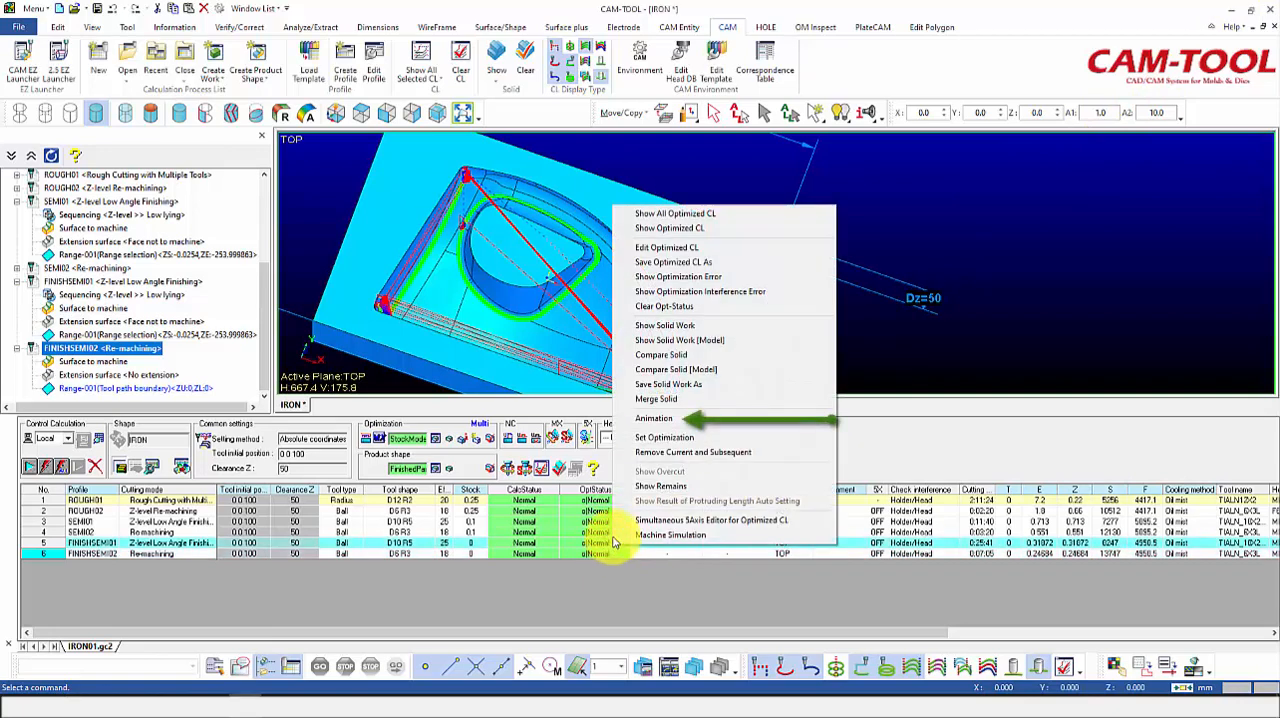
pyautogui.click(658, 421)
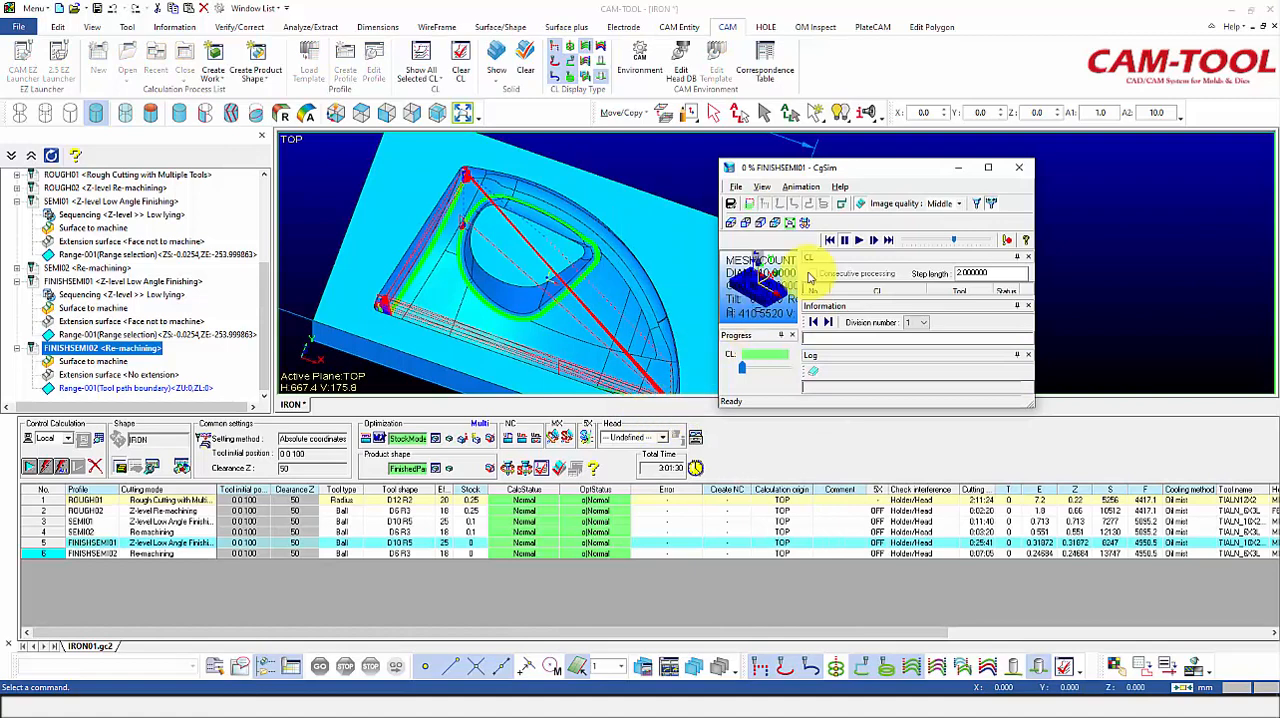
pyautogui.click(987, 168)
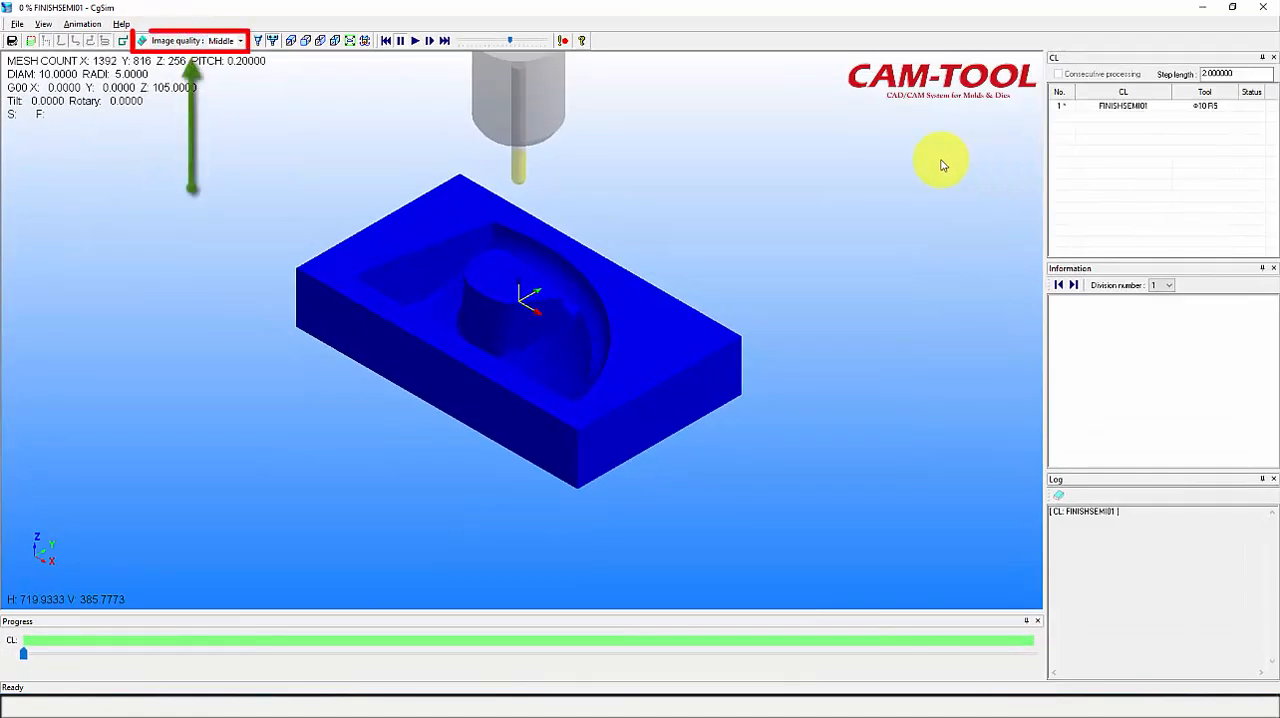
pyautogui.click(240, 40)
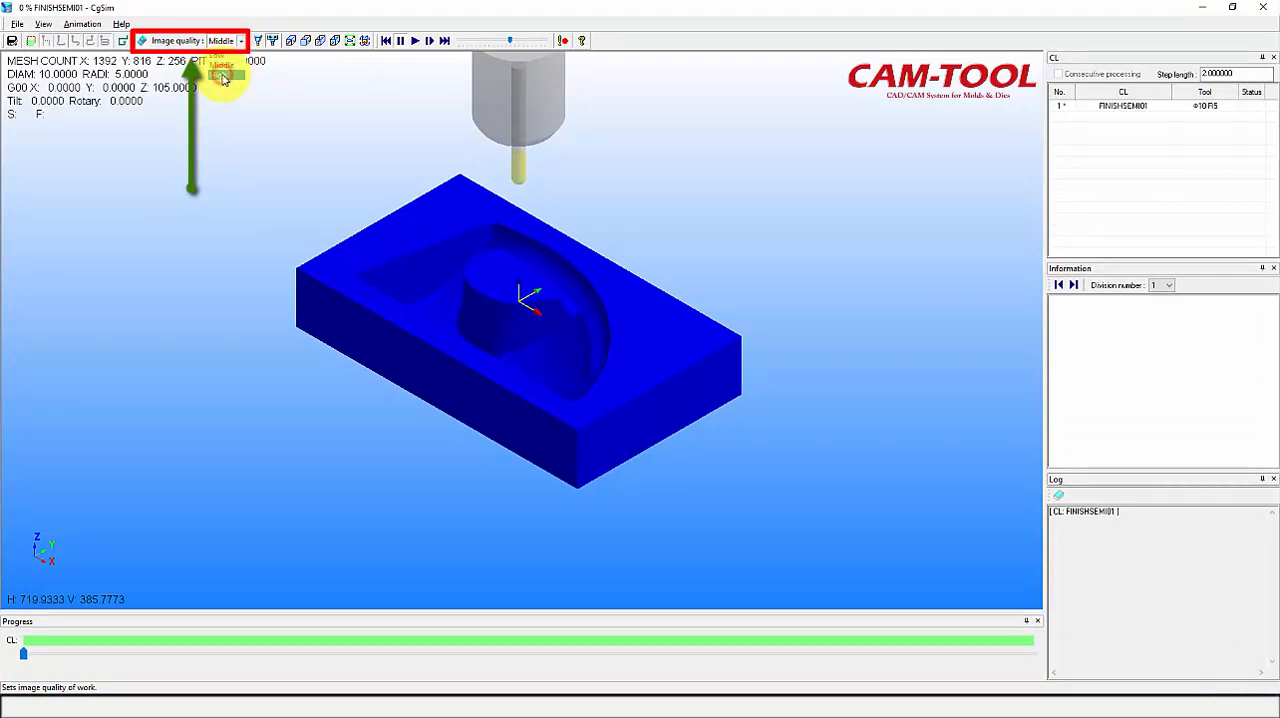
pyautogui.click(222, 77)
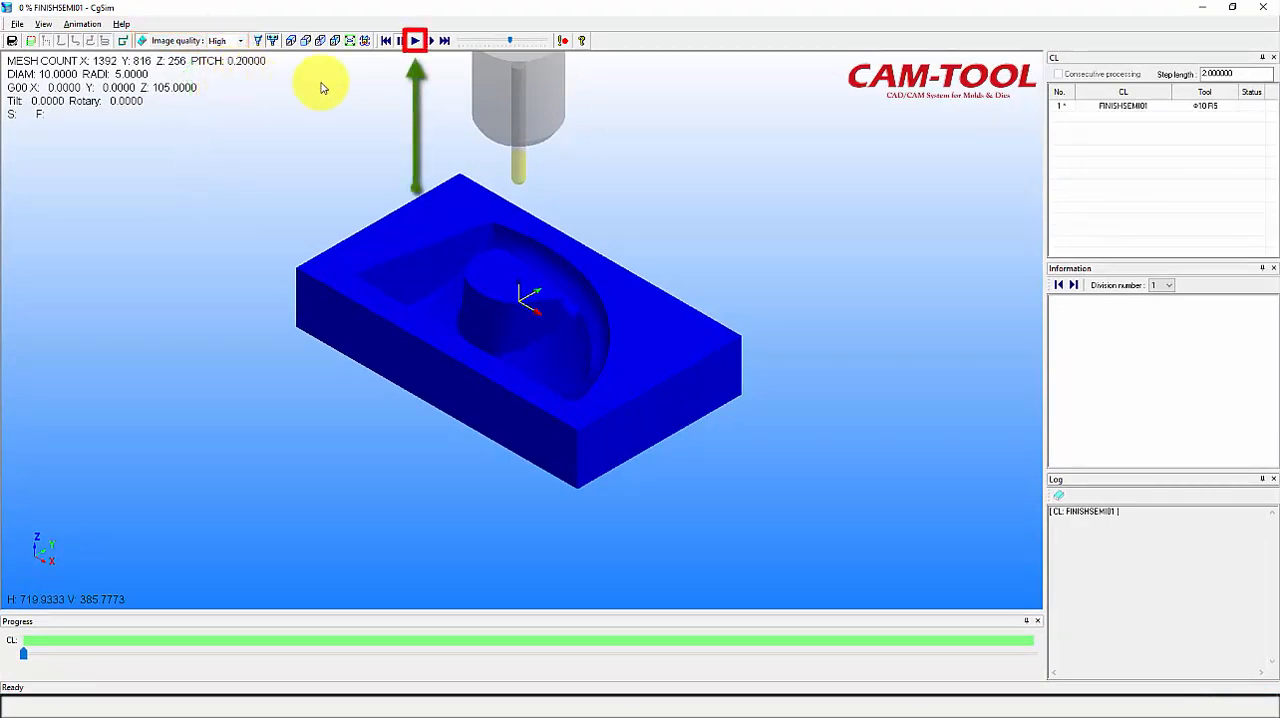
# Step: Play the FINISHSEMI01 cutting animation at increased speed, and clear the tool path display from the model once the simulation is closed
pyautogui.click(415, 41)
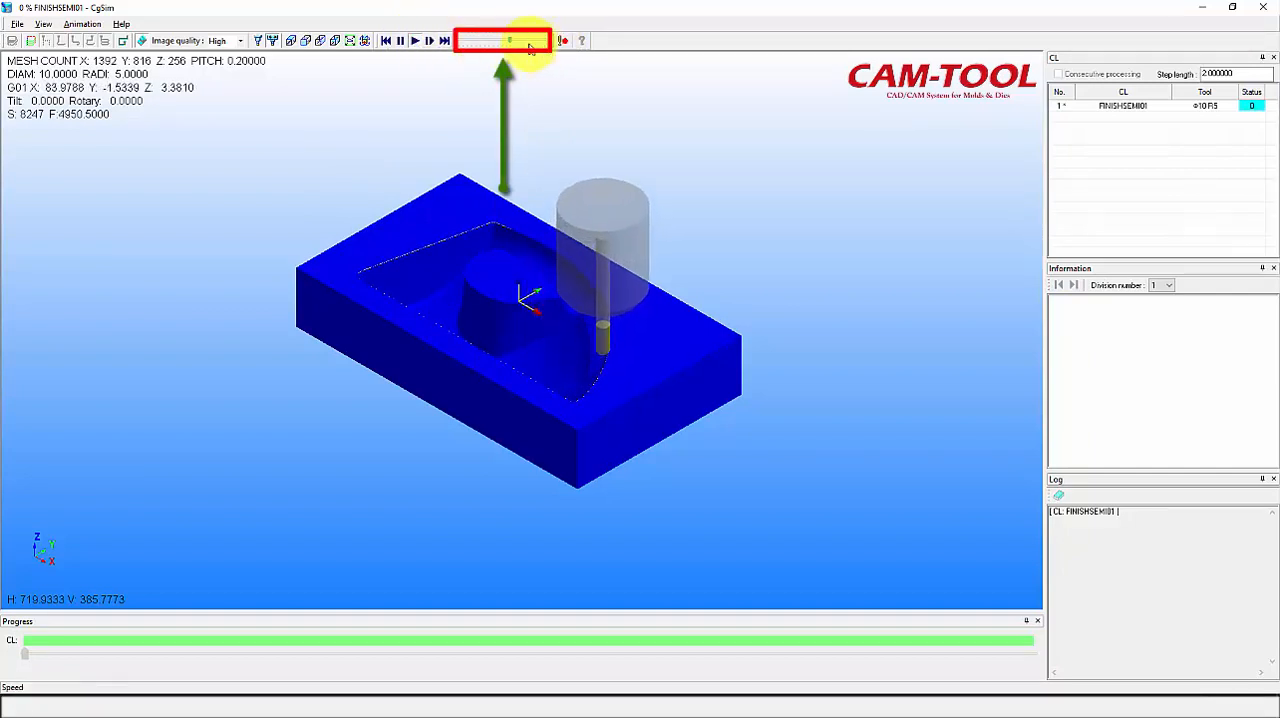
pyautogui.moveTo(510, 41); pyautogui.dragTo(523, 42)
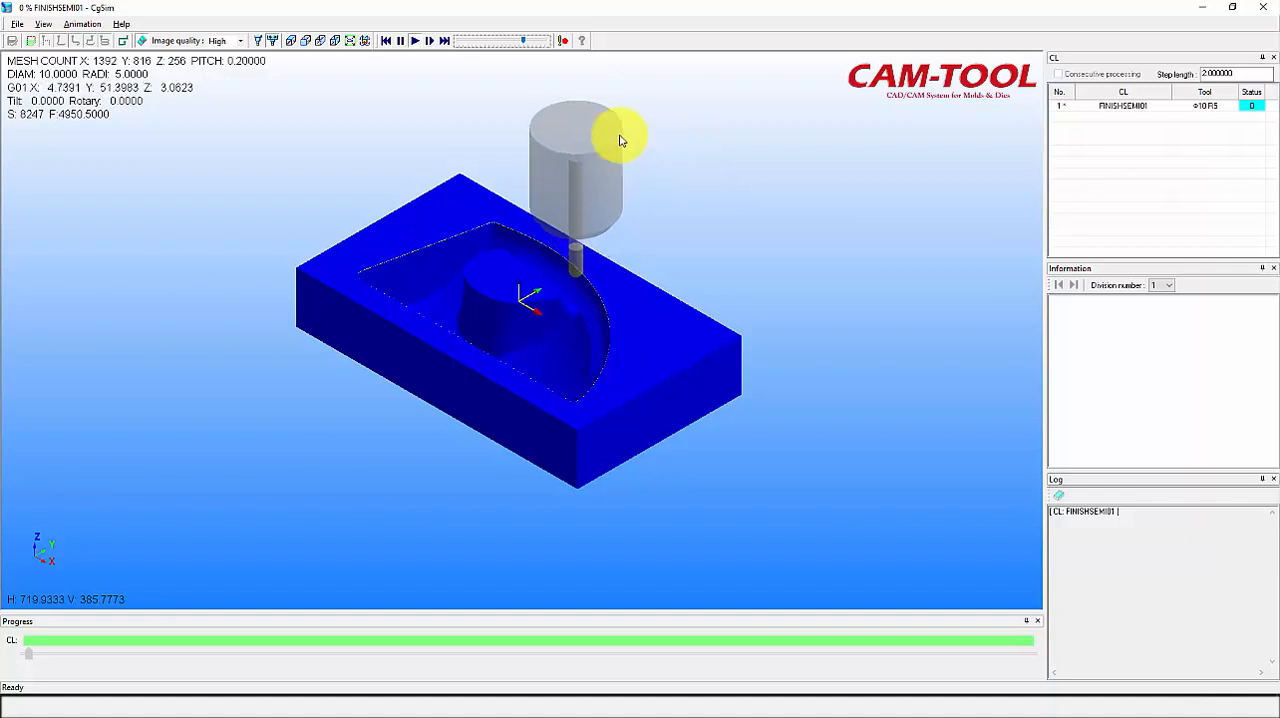
pyautogui.click(401, 40)
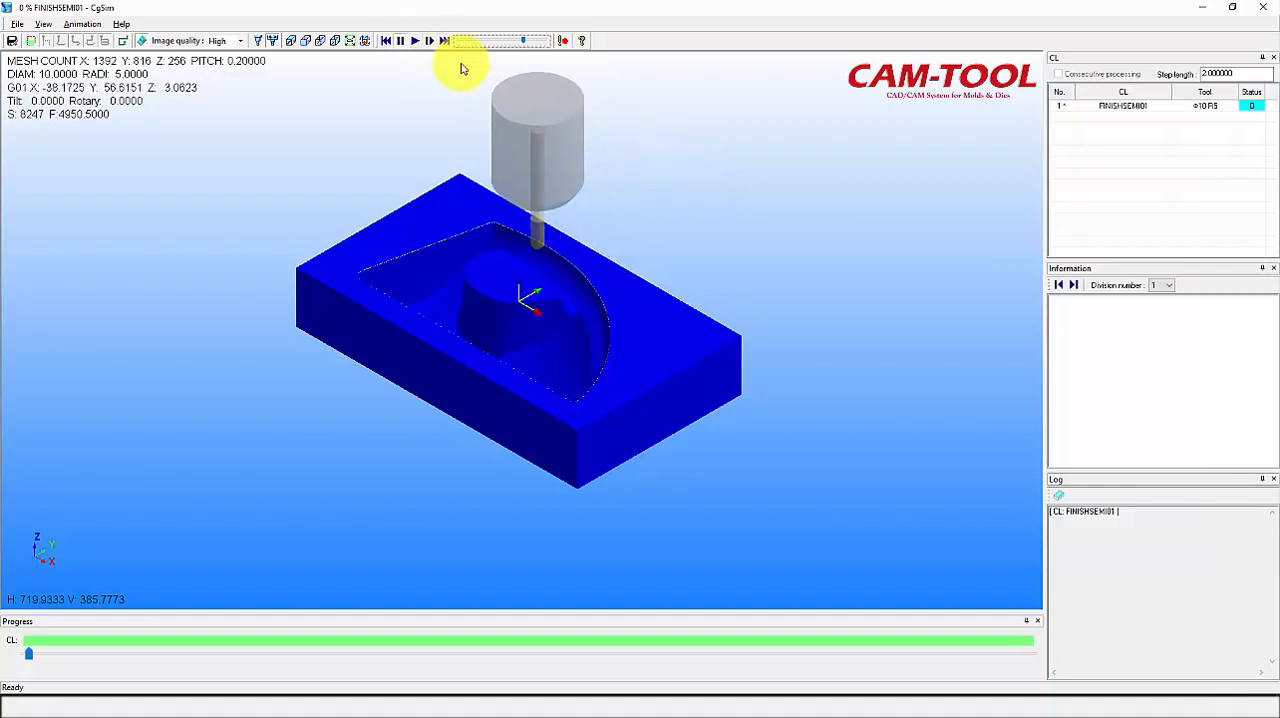
pyautogui.click(1263, 7)
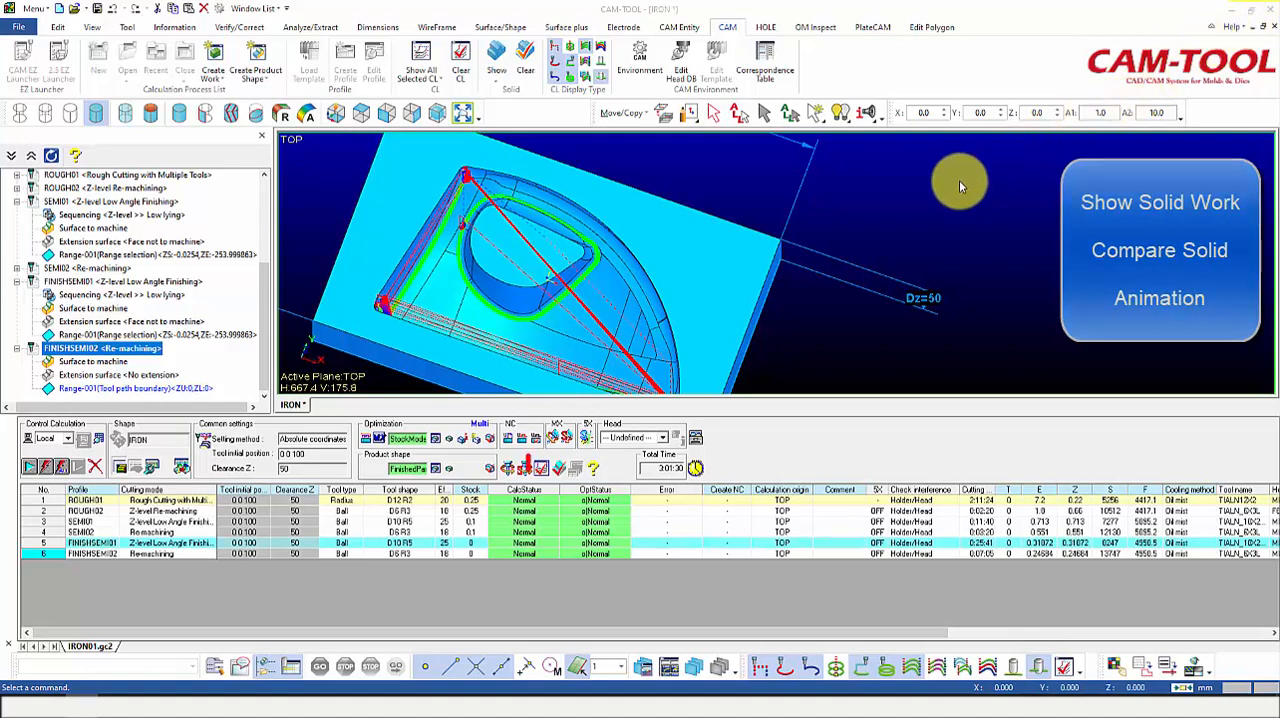
pyautogui.click(541, 468)
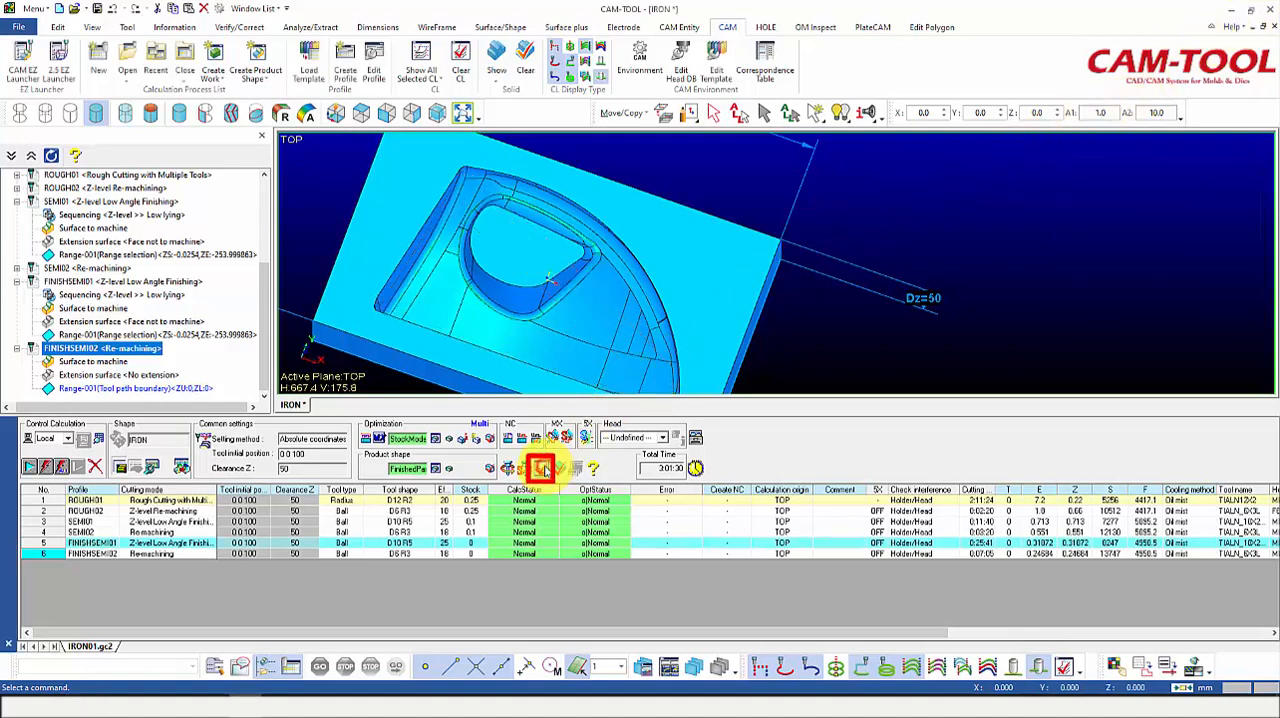